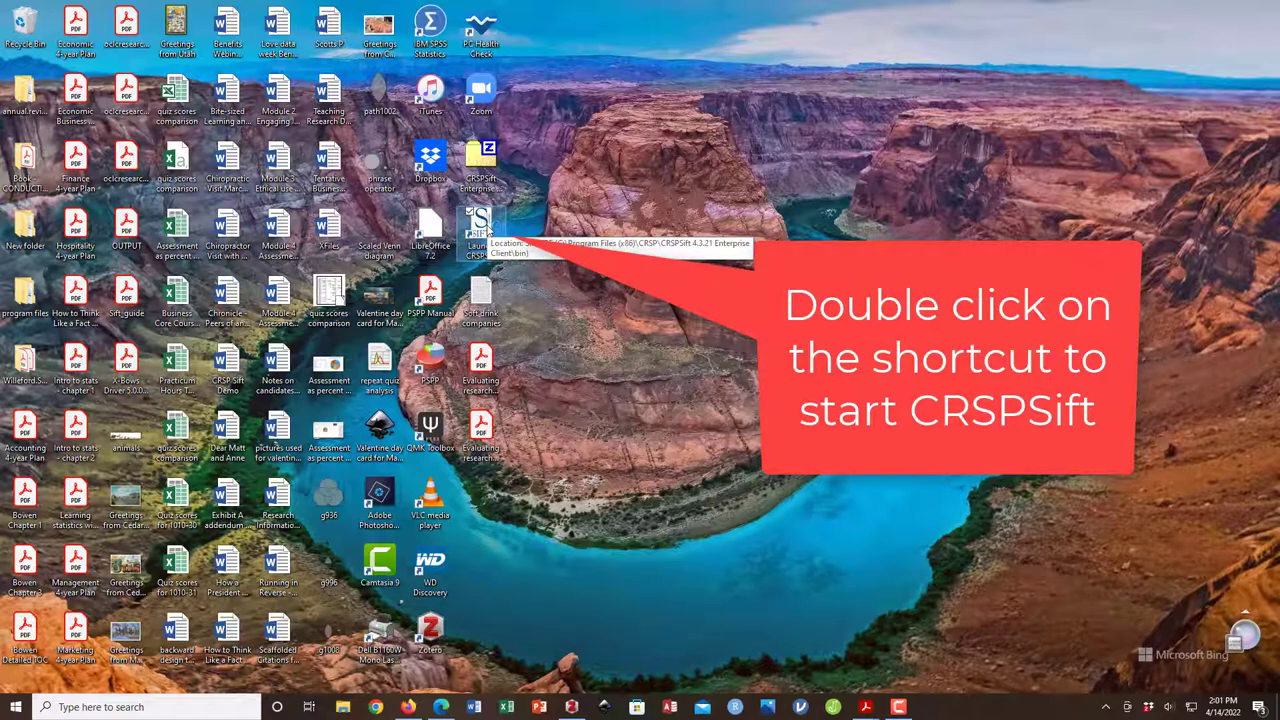
- Launch CRSPSift and create a new Stock Data Access query named "Soft drink companies"
double_click(481, 230)
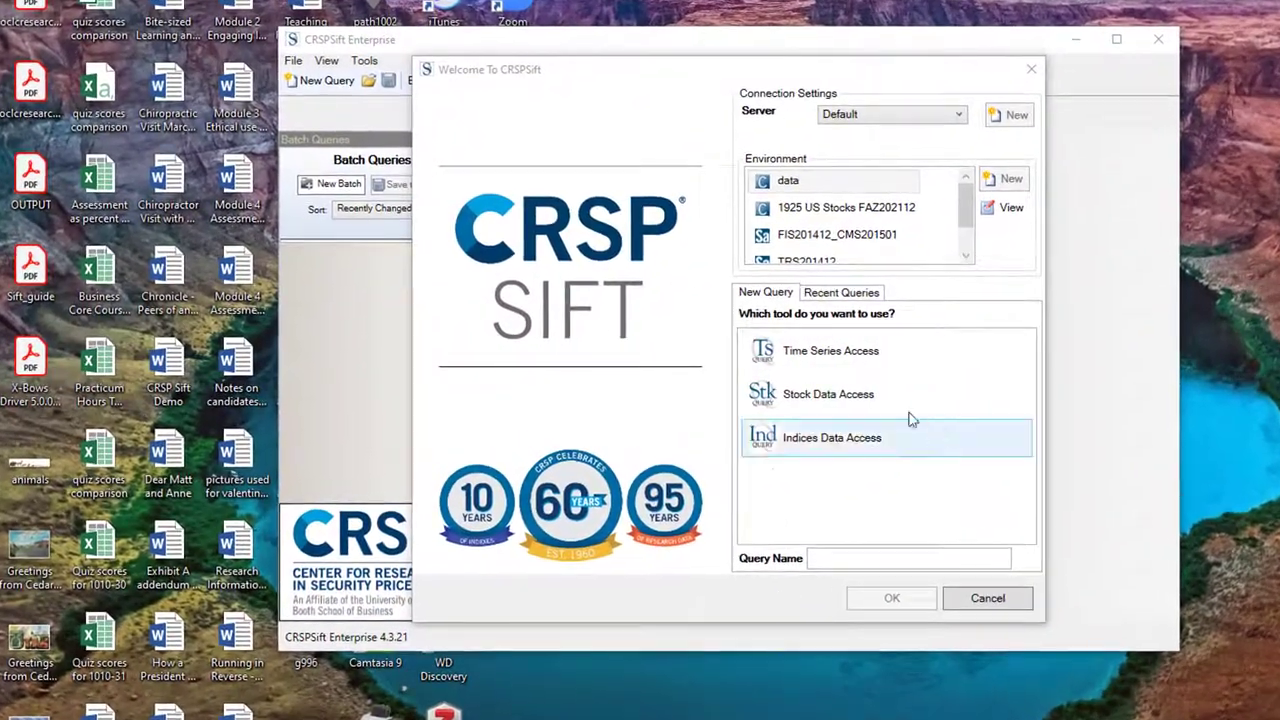
click(822, 397)
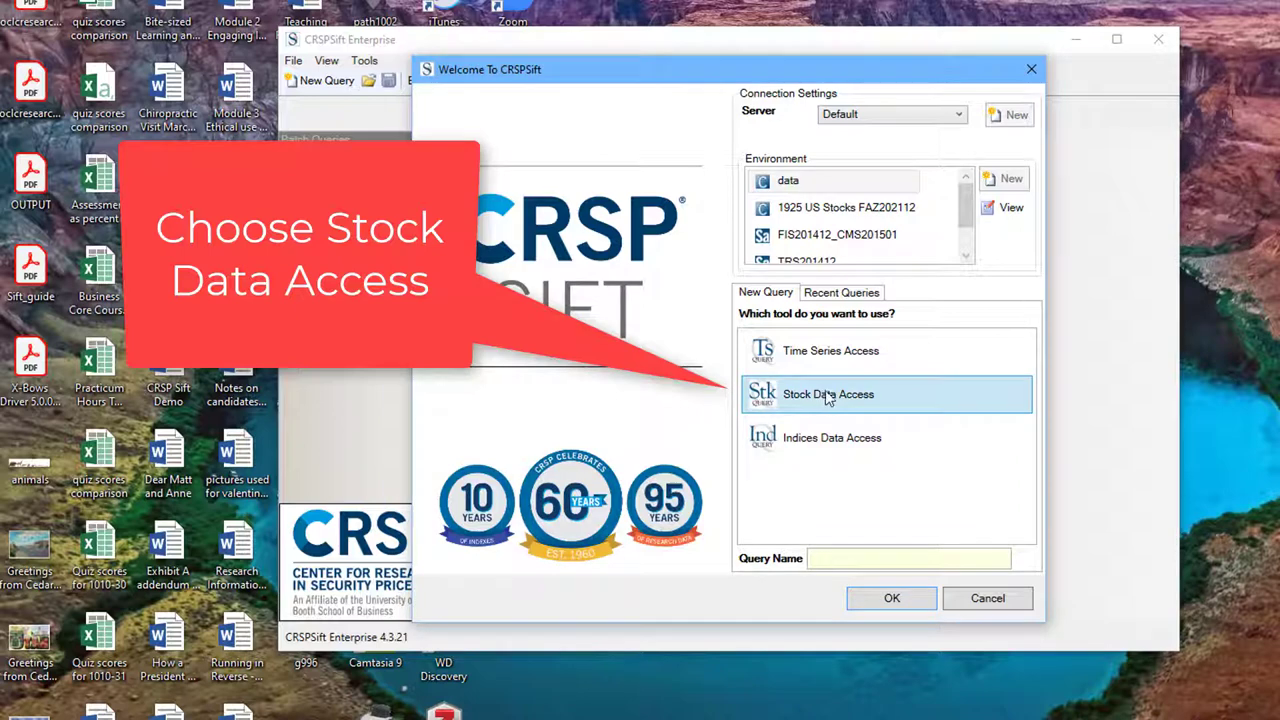
click(824, 562)
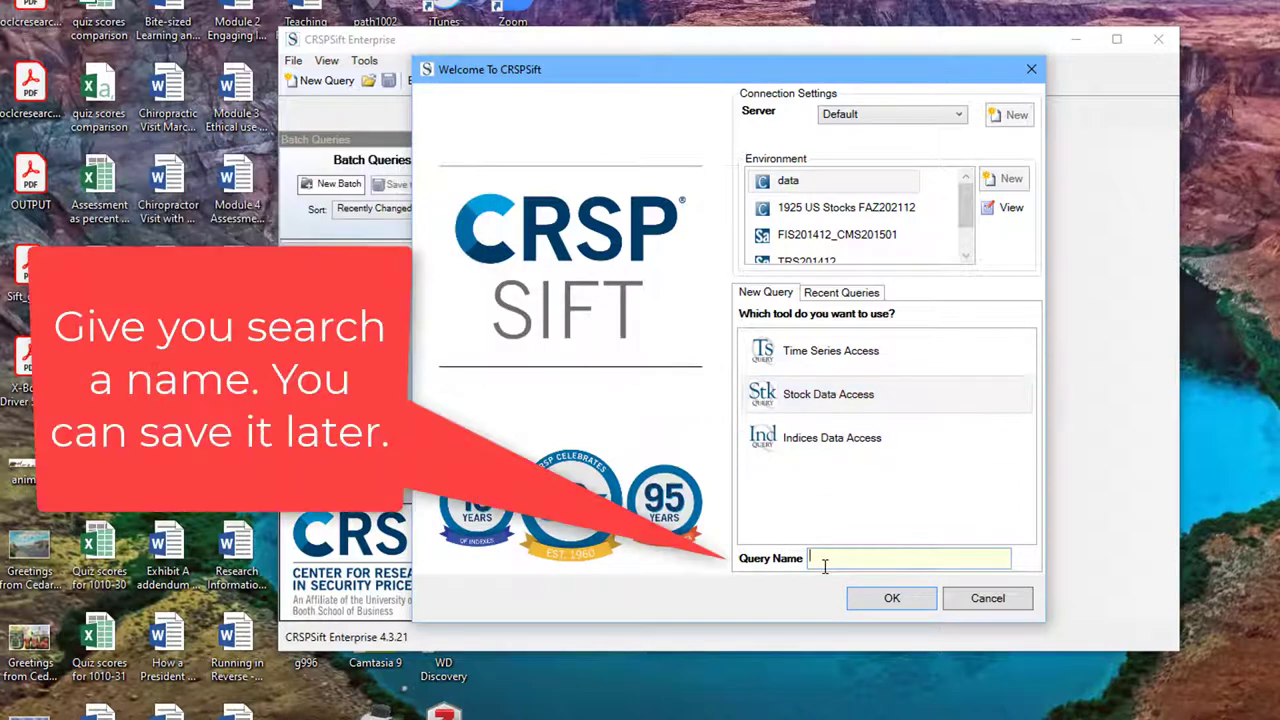
text(Soft drink comp)
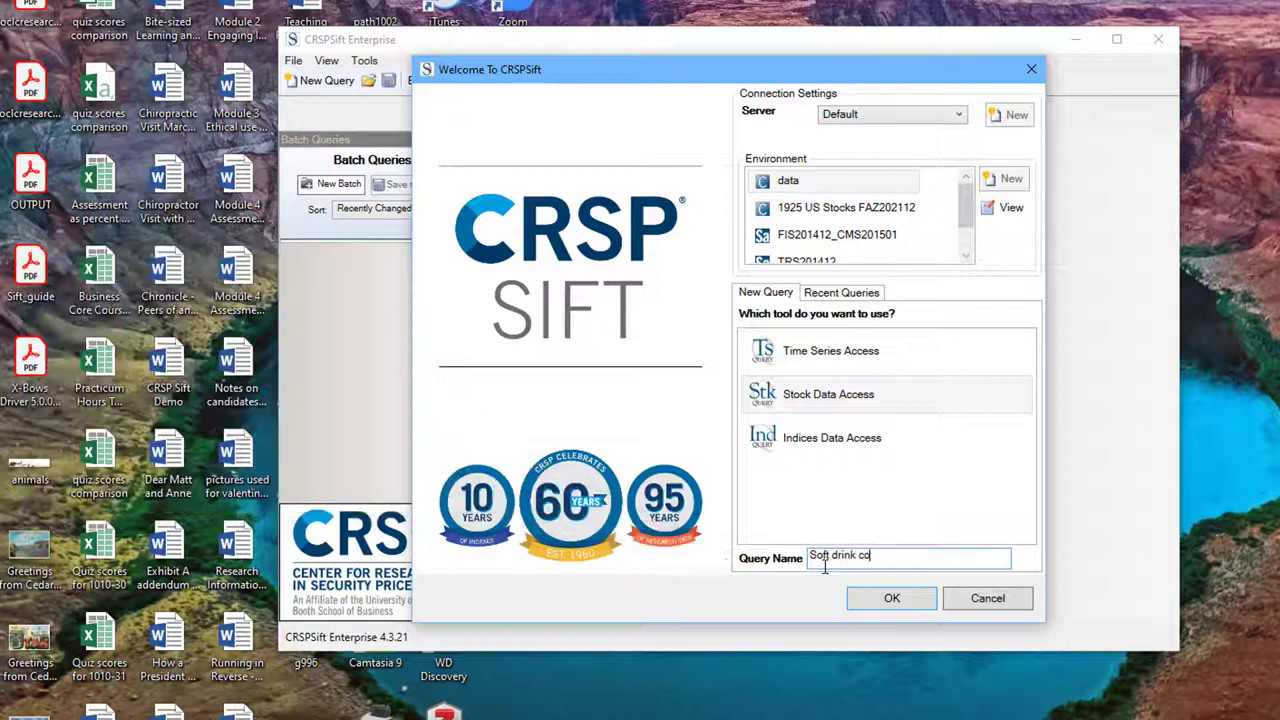
text(anies)
key(Return)
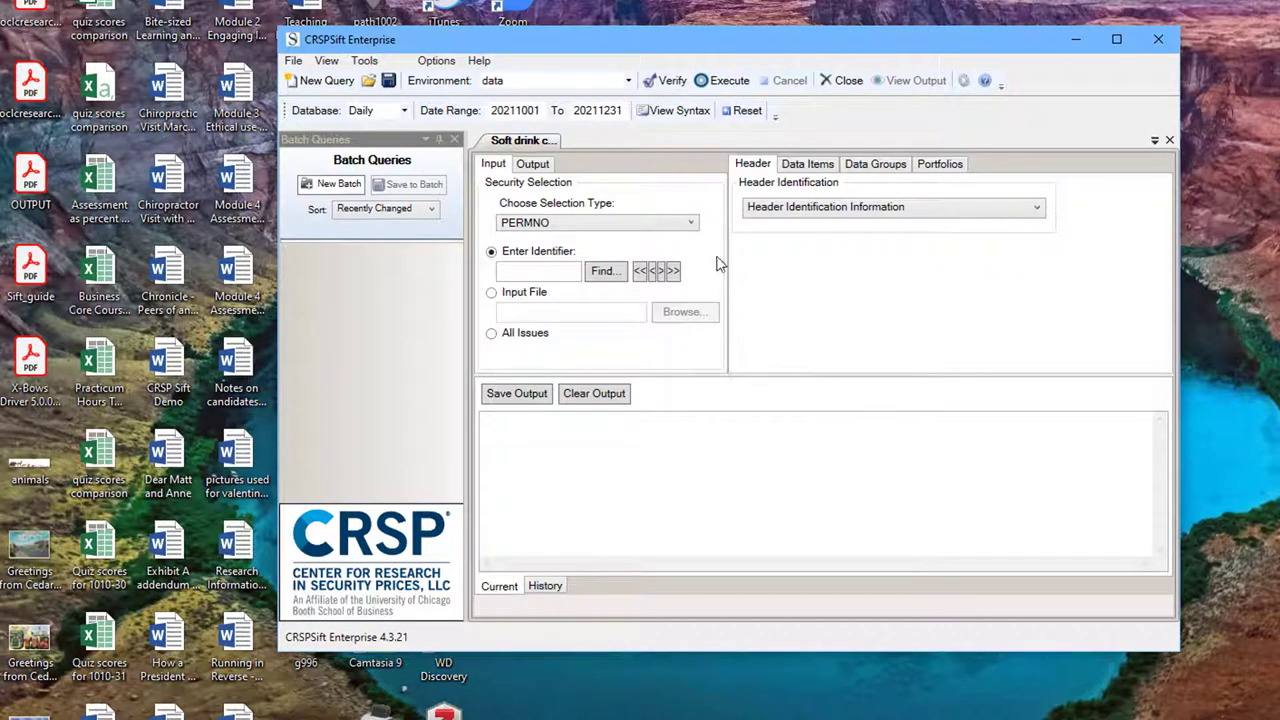
- Set the security selection type to ACTIVE TICKER and enter ko as the identifier
click(690, 223)
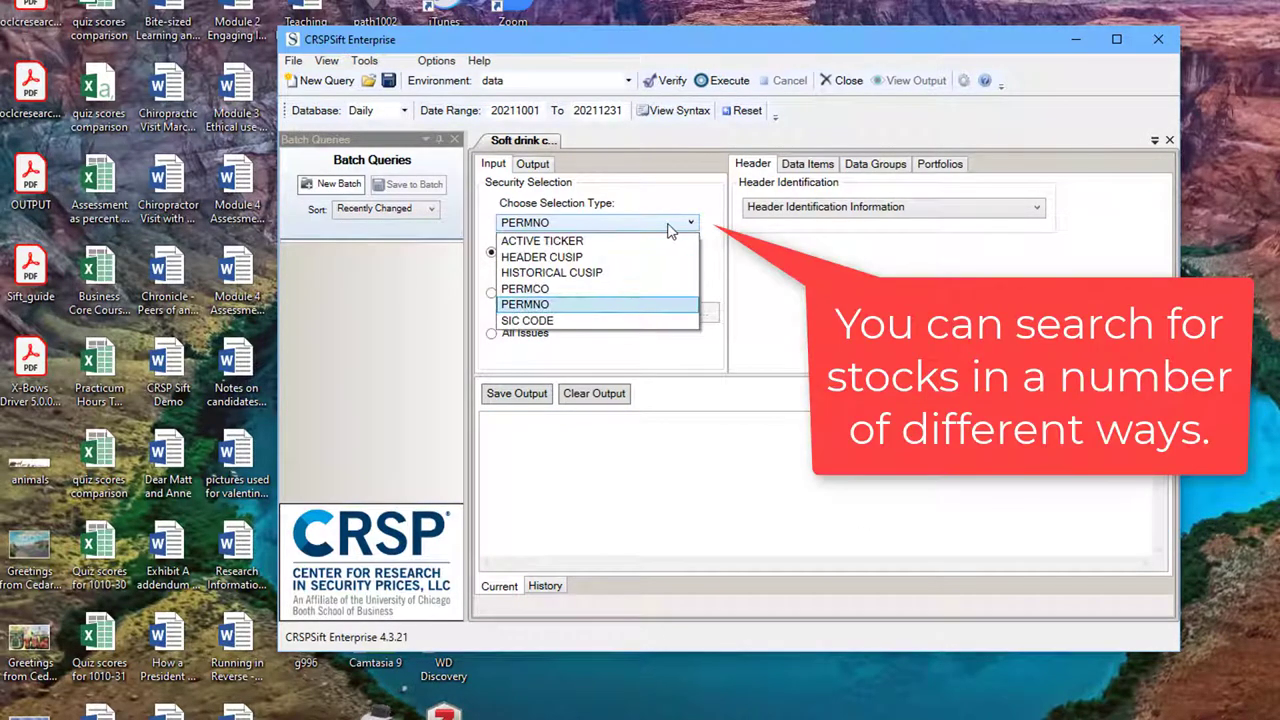
click(585, 241)
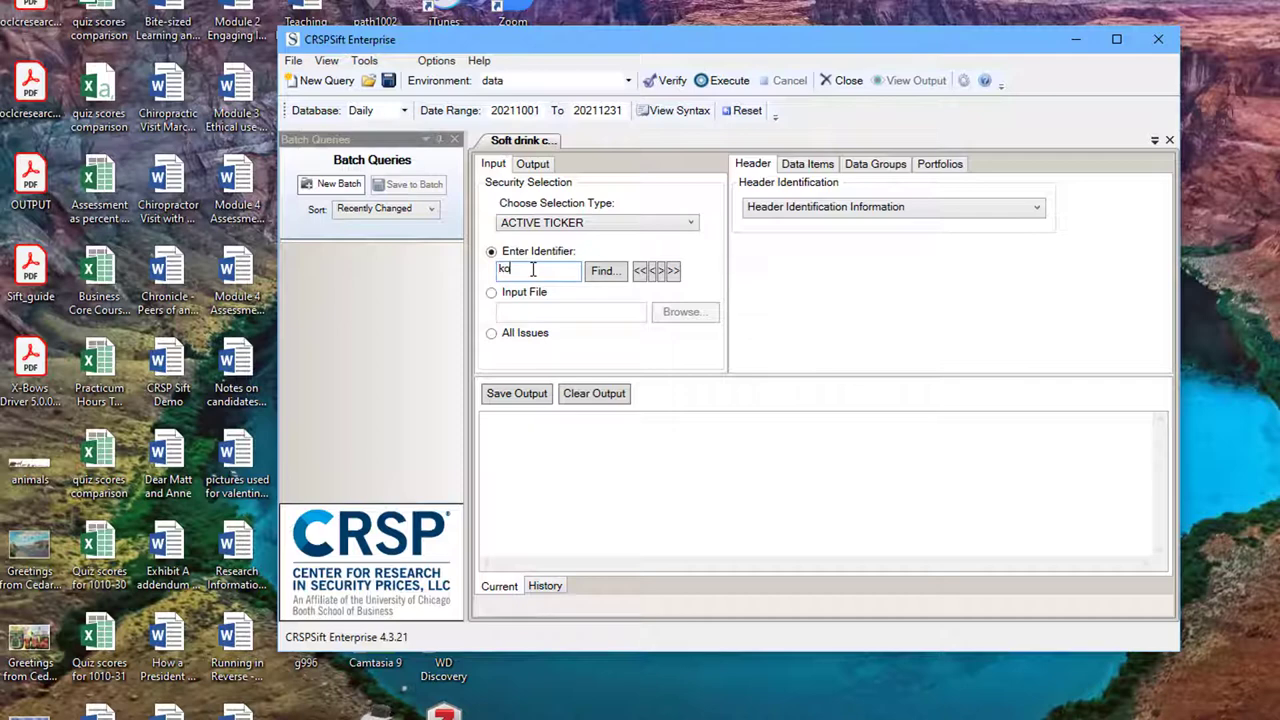
click(603, 274)
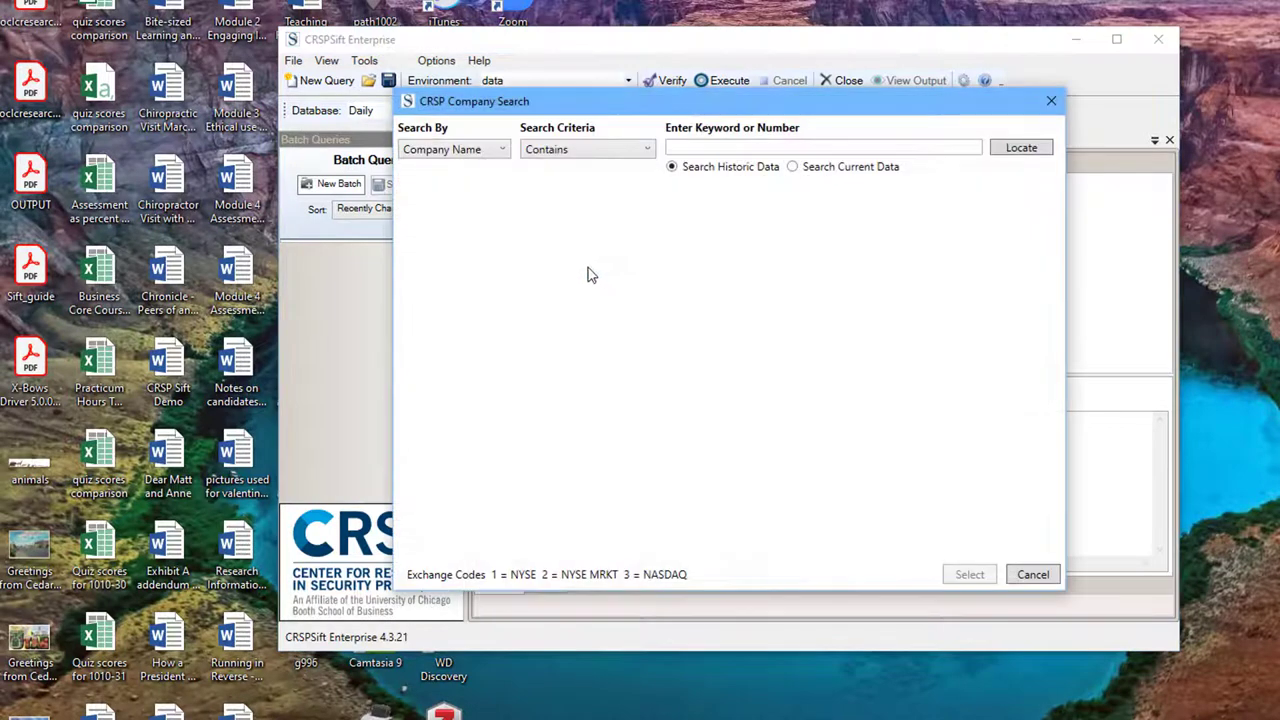
click(465, 156)
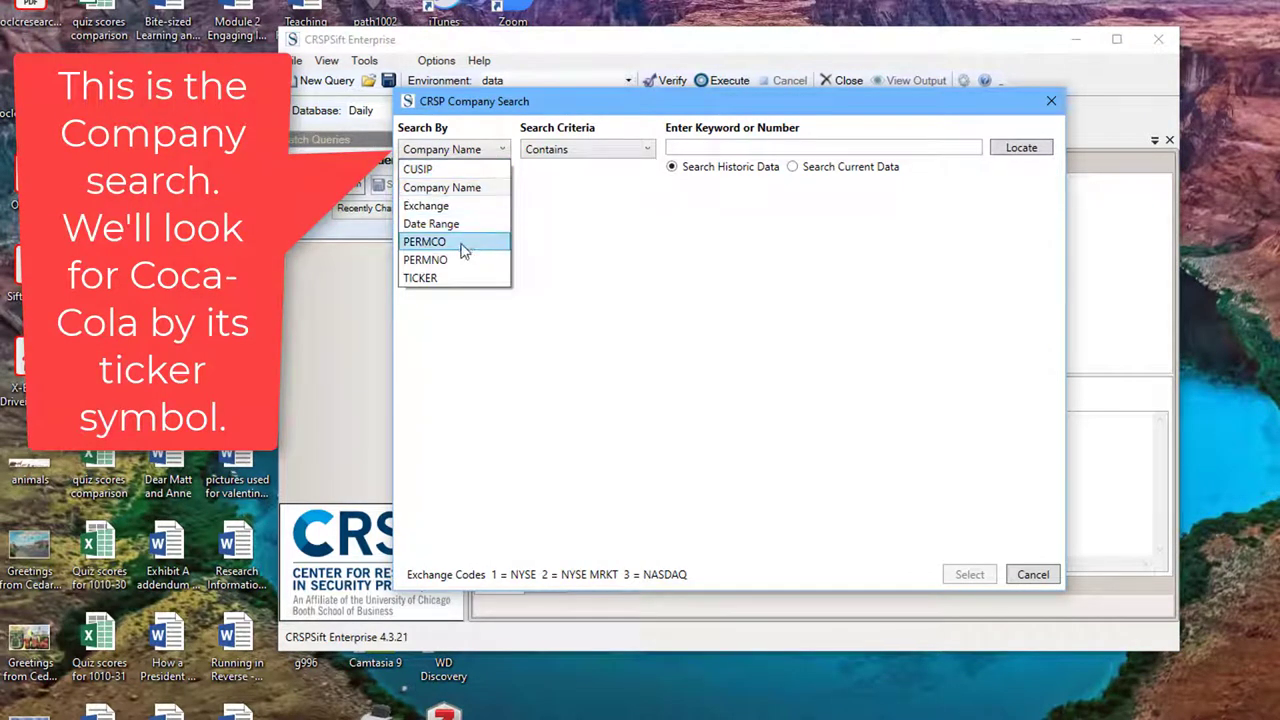
click(447, 285)
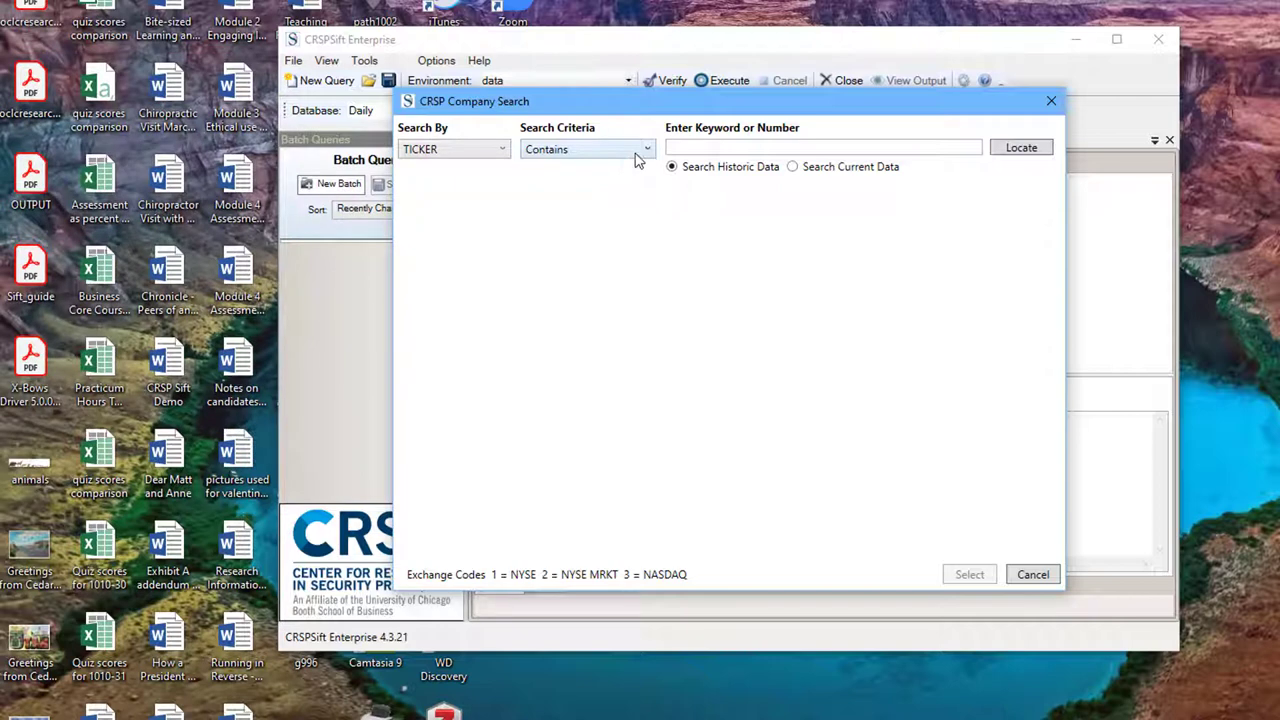
click(636, 158)
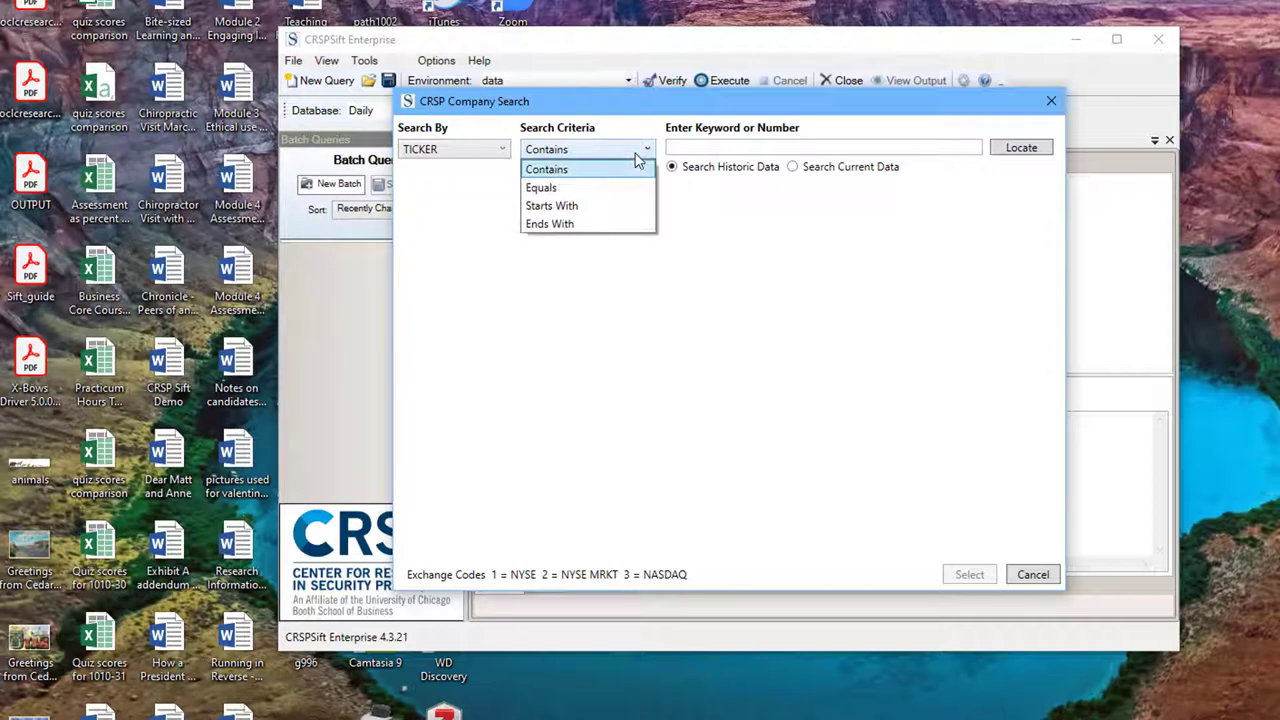
click(593, 190)
click(721, 151)
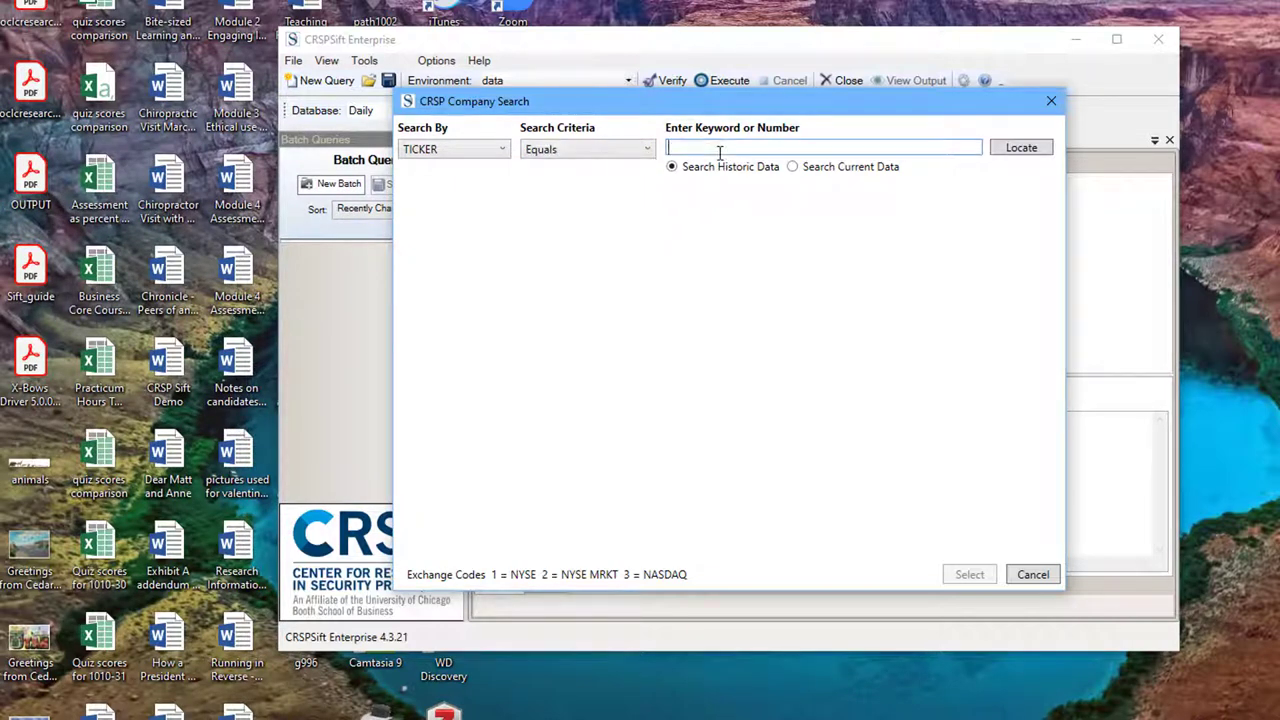
text(ko)
click(1022, 148)
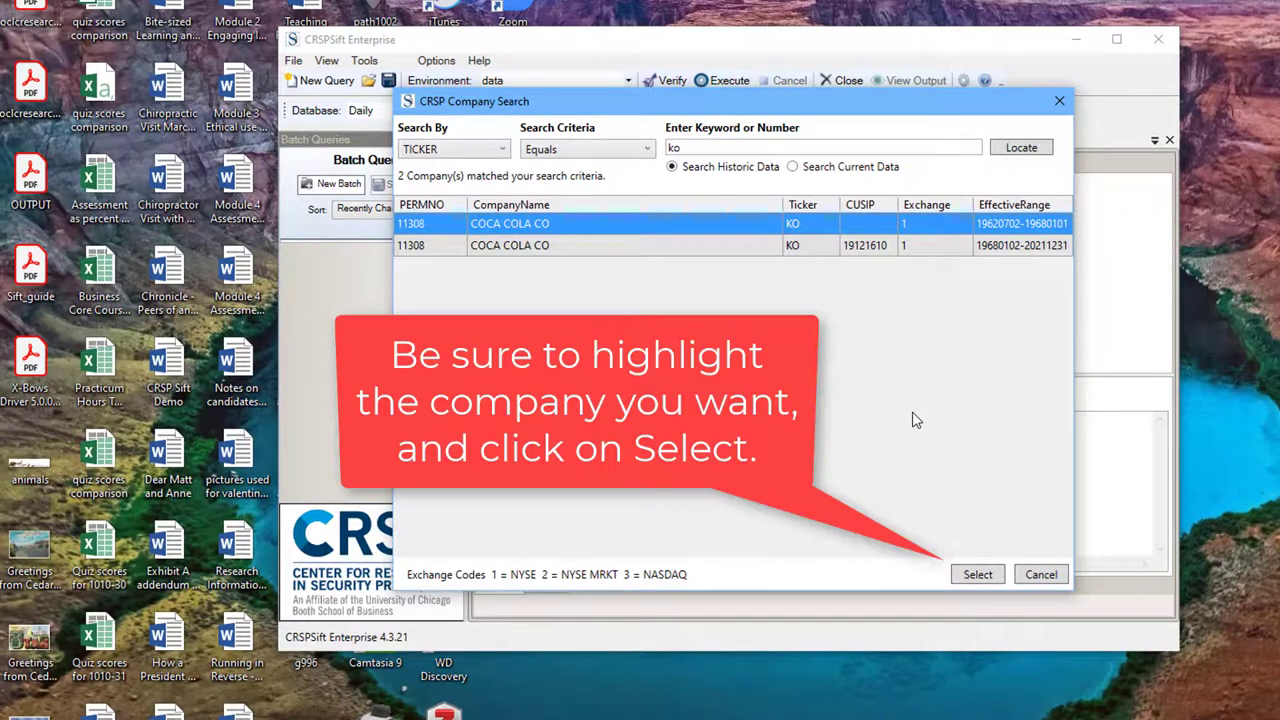
click(410, 249)
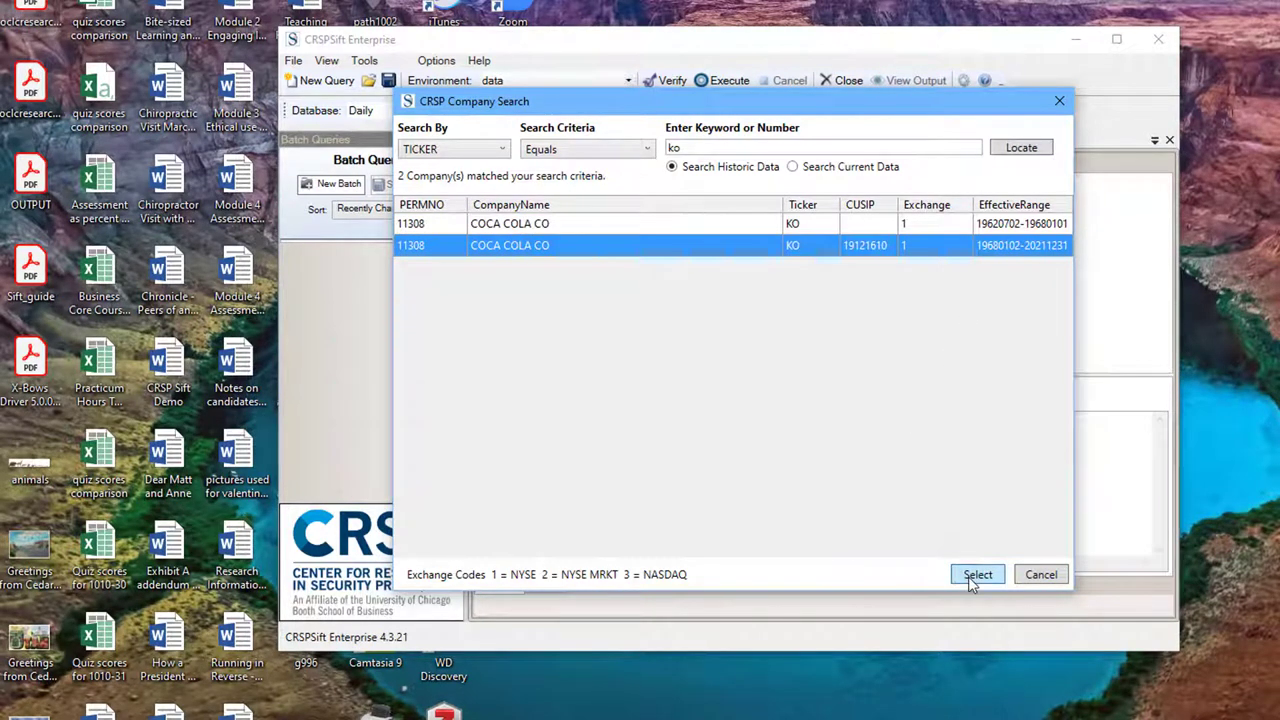
click(971, 577)
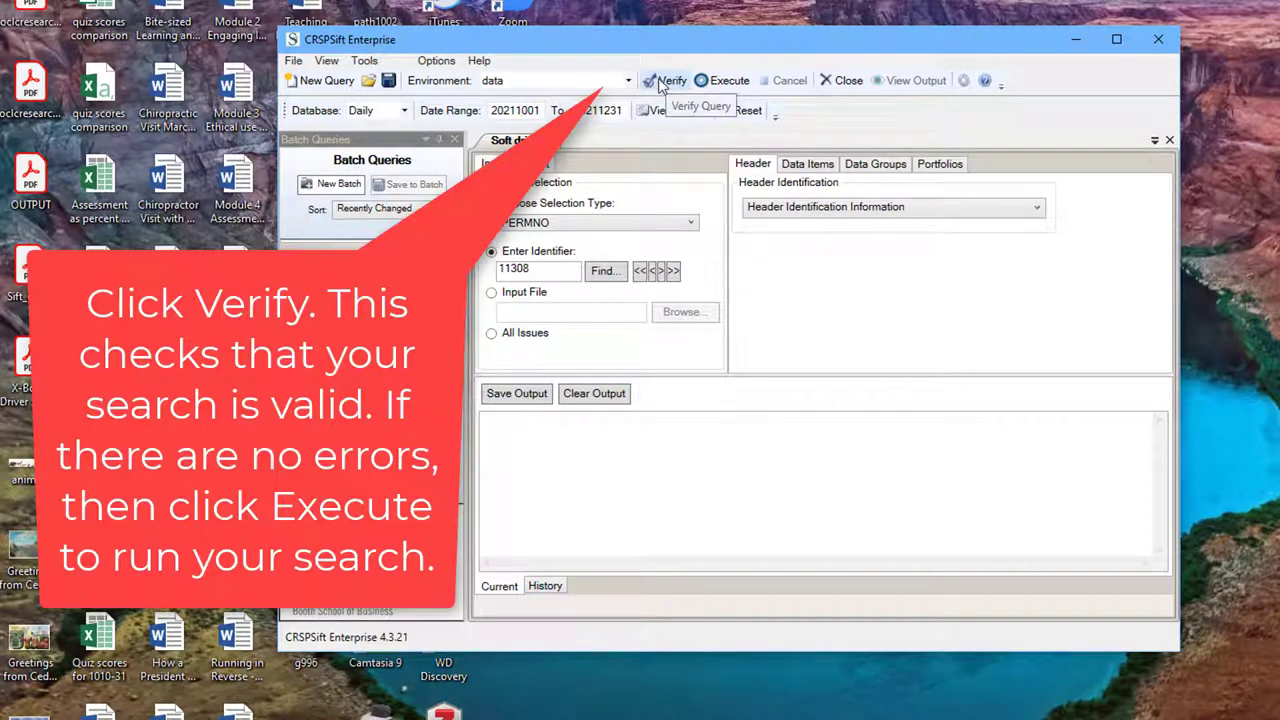
- Verify and execute the query for the selected Coca-Cola security
click(660, 84)
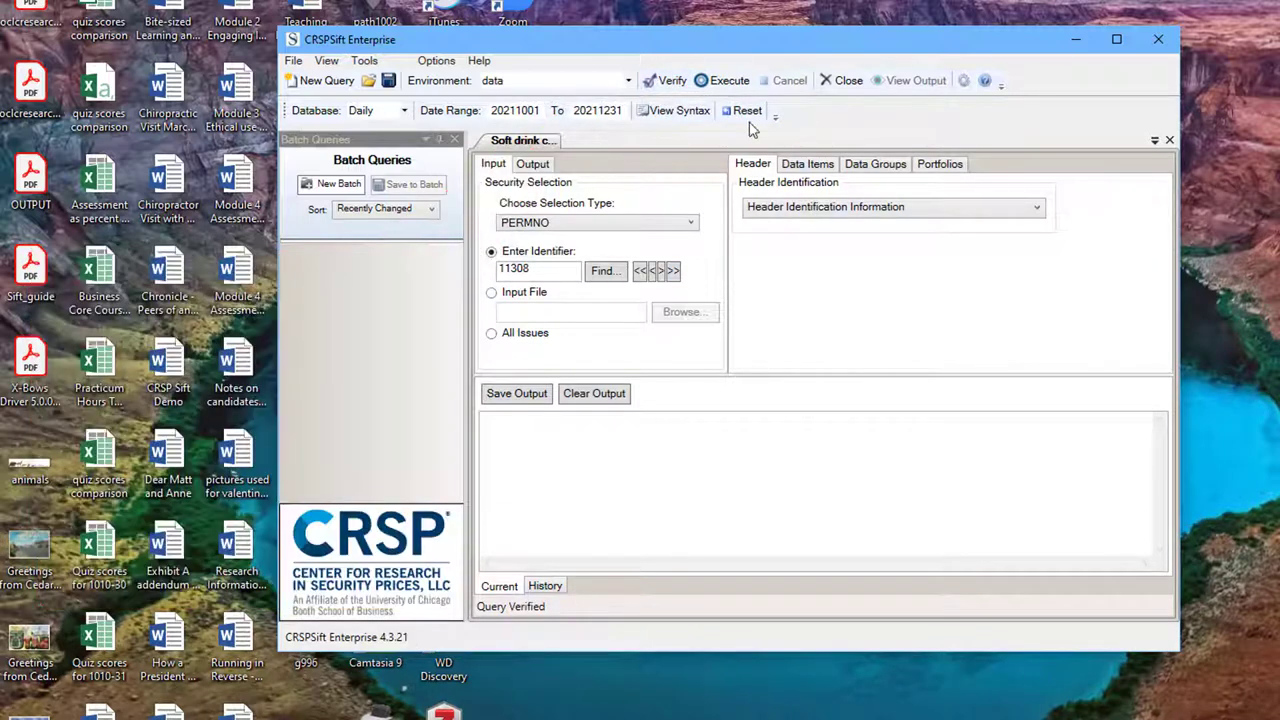
click(727, 82)
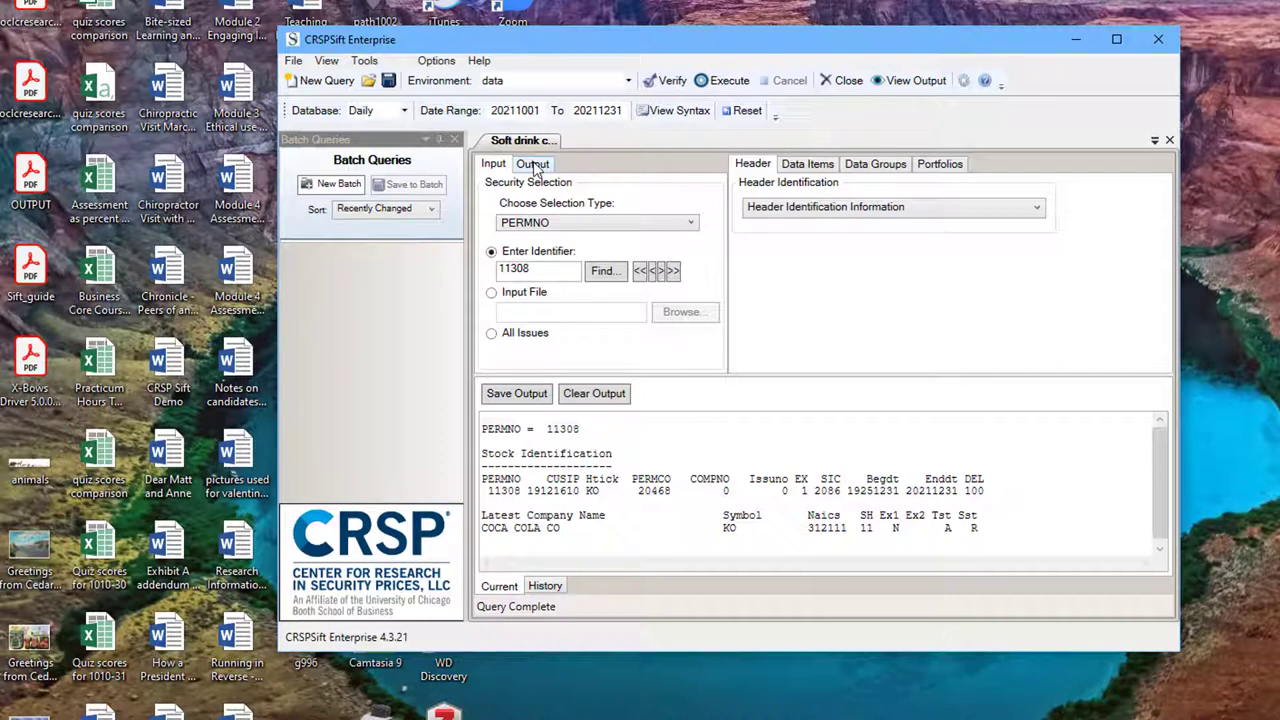
- Include the predefined Price and Returns time series data group in the query
click(795, 166)
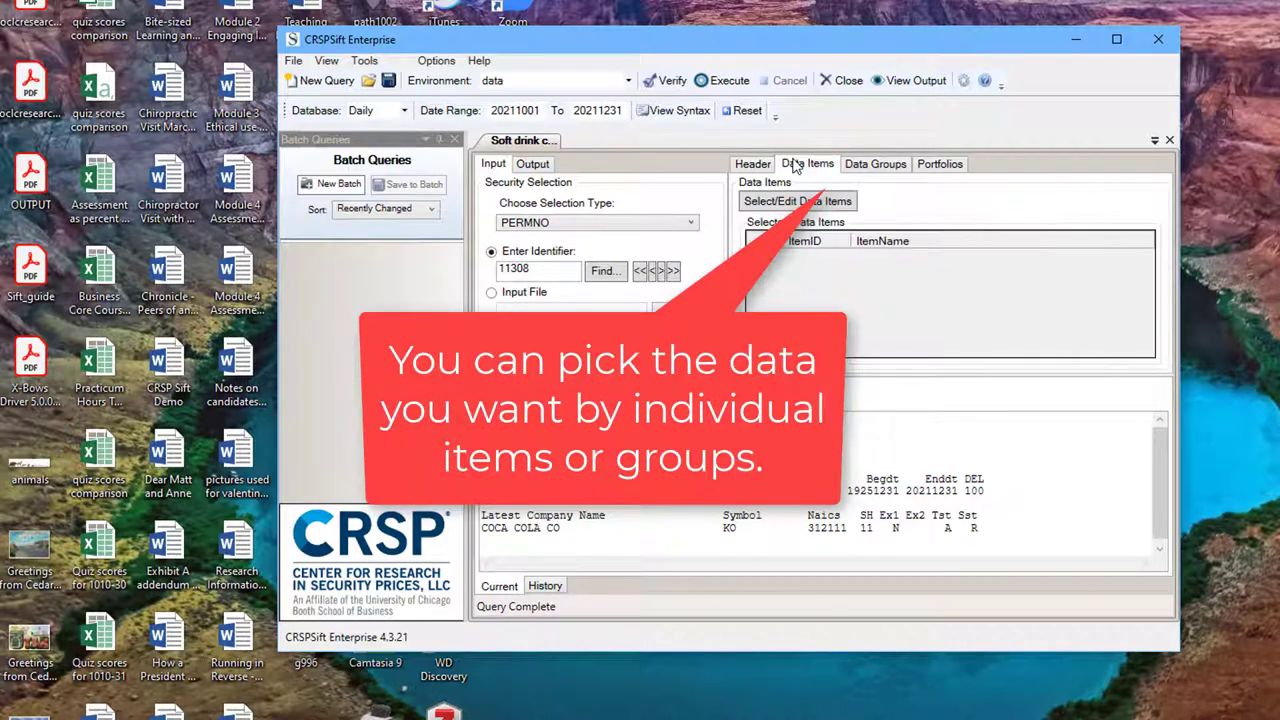
click(868, 168)
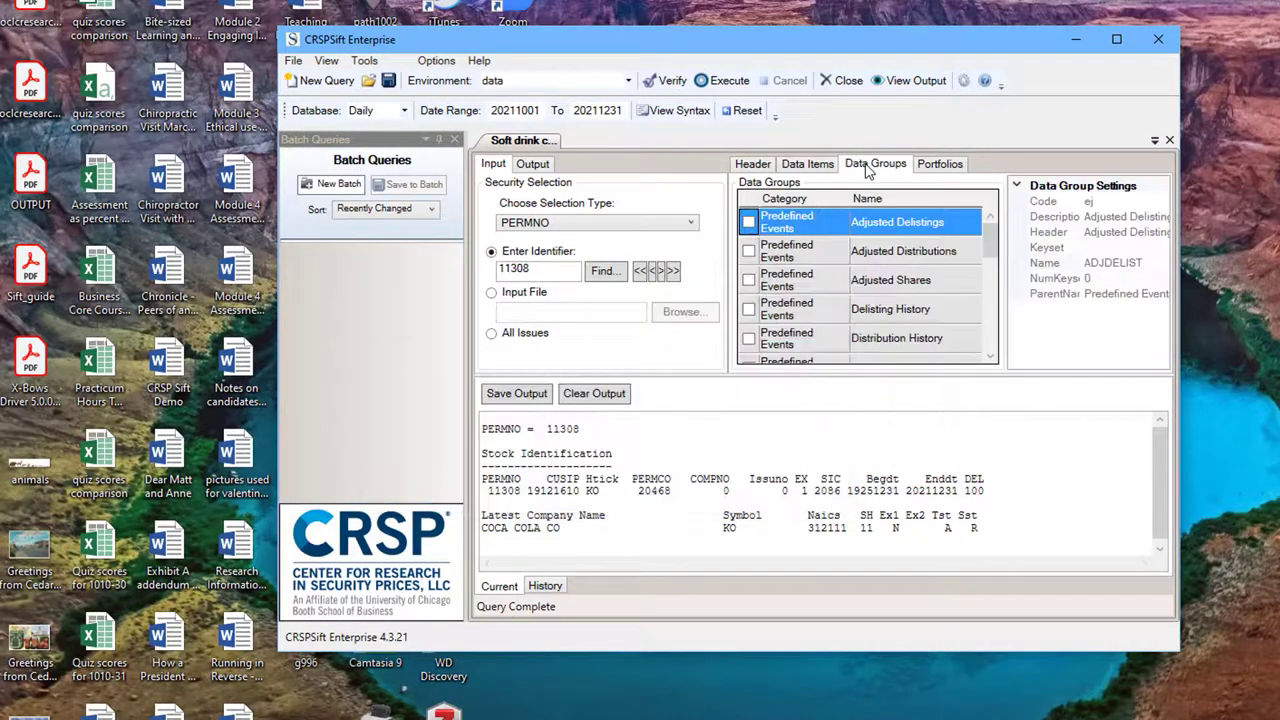
drag(990, 238, 970, 328)
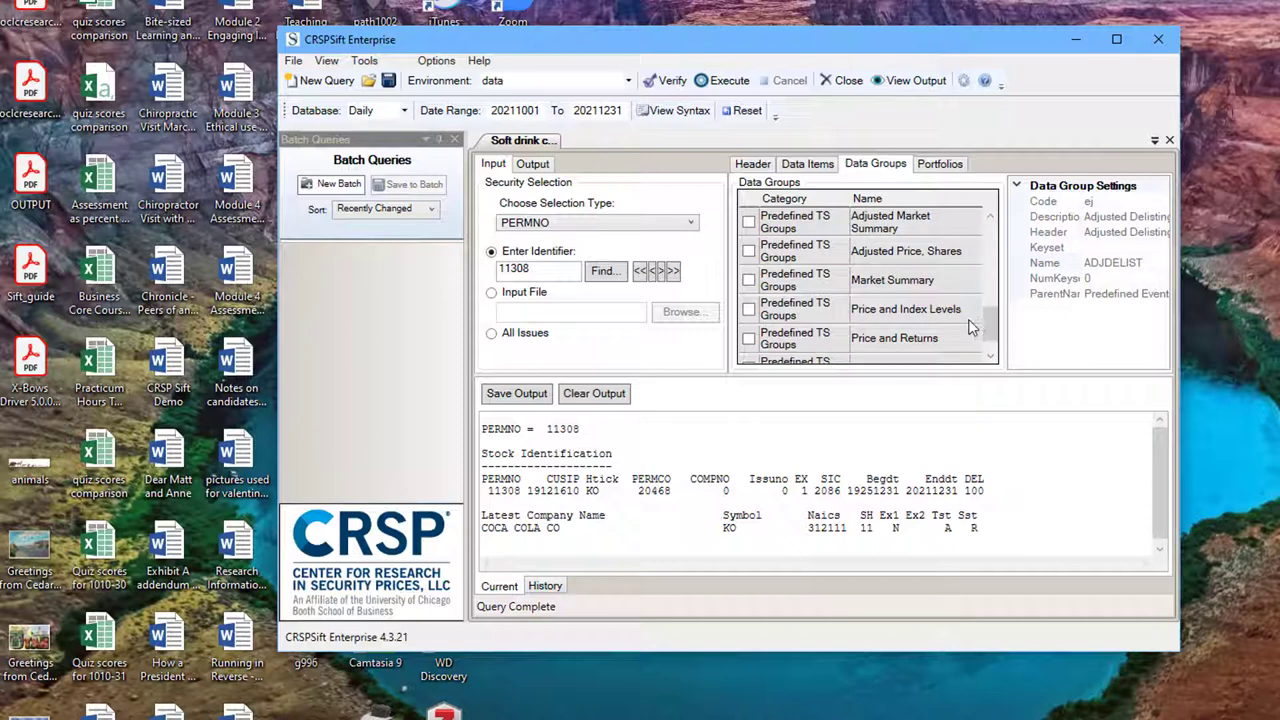
click(750, 340)
click(750, 340)
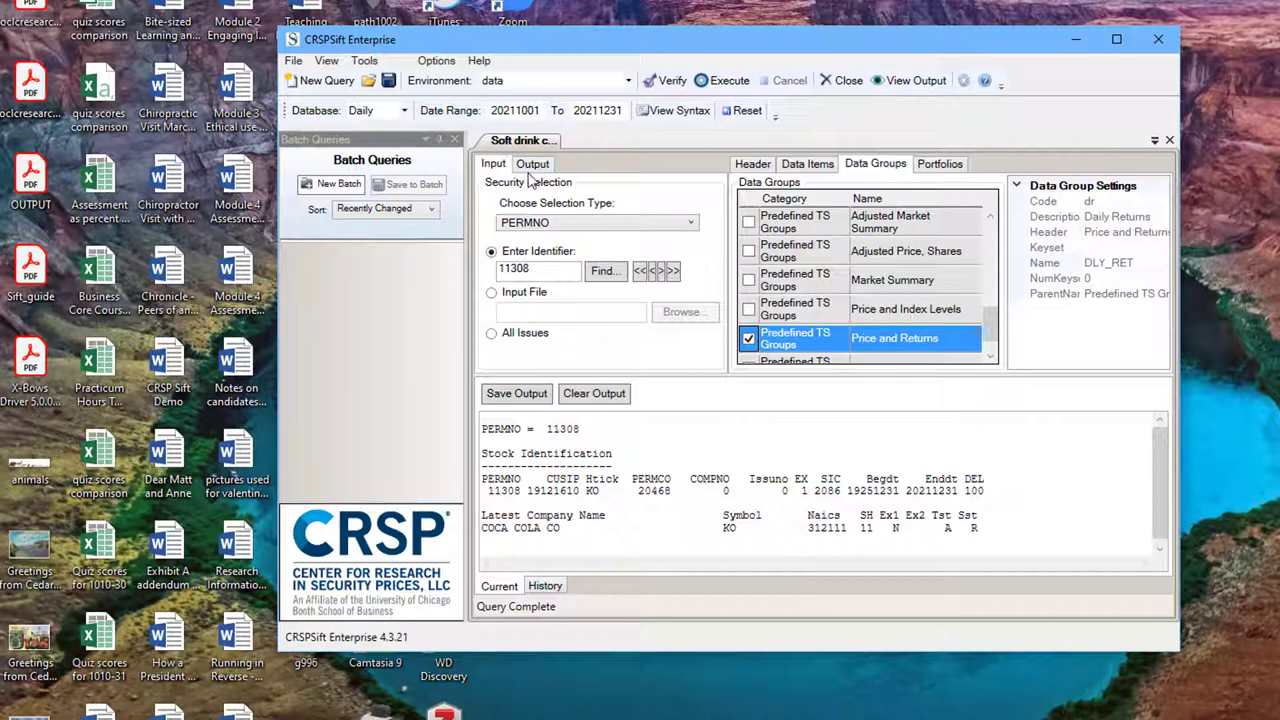
- Set the query's output format to Excel 2007 Workbook (*.xlsx)
click(531, 166)
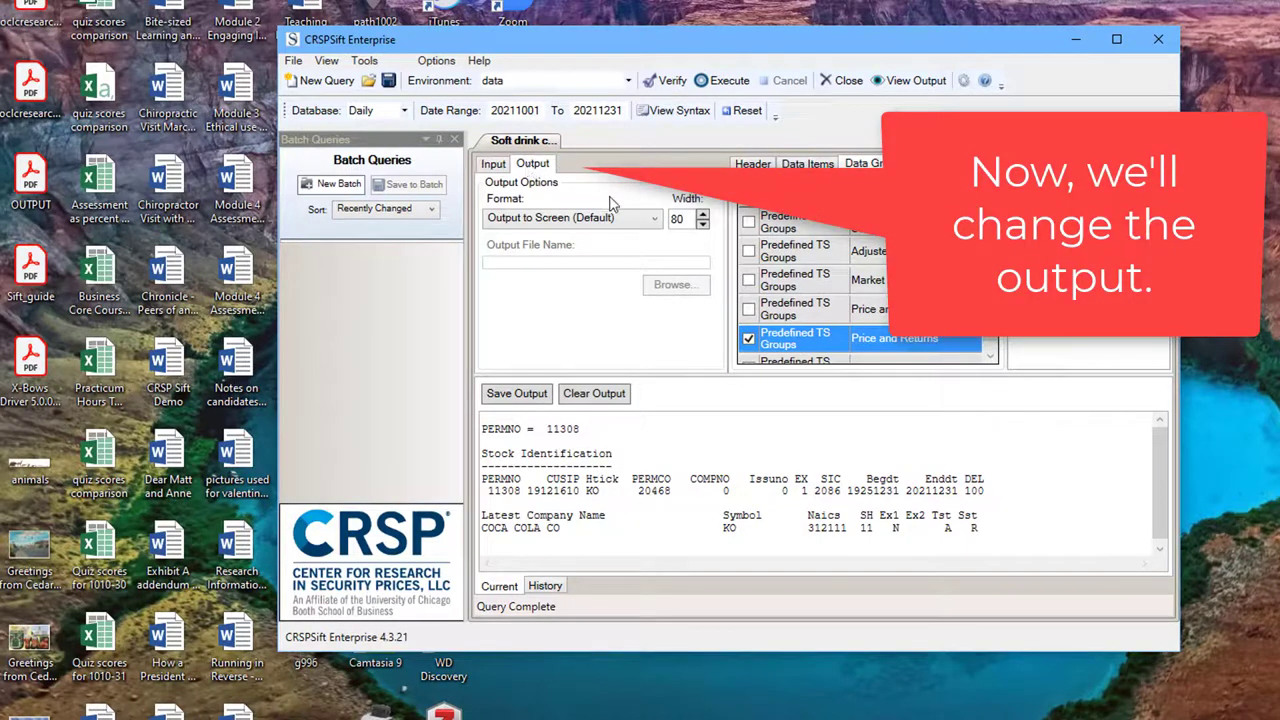
click(655, 220)
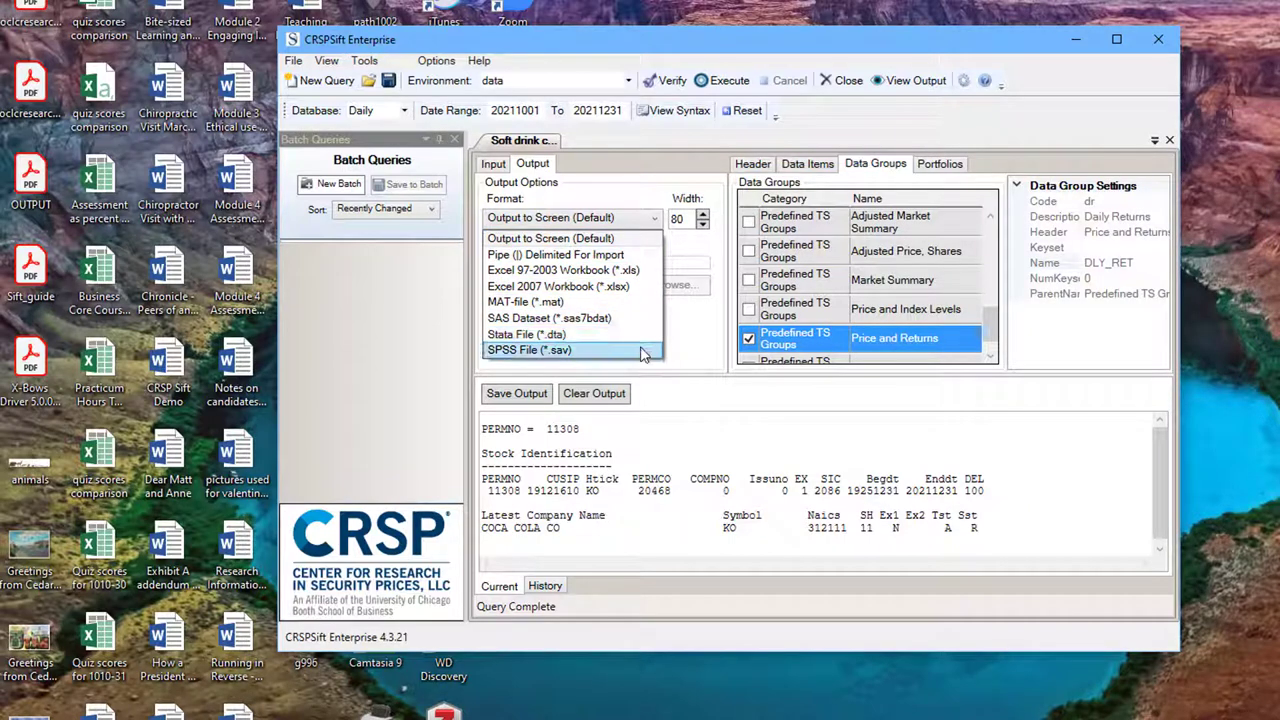
click(612, 286)
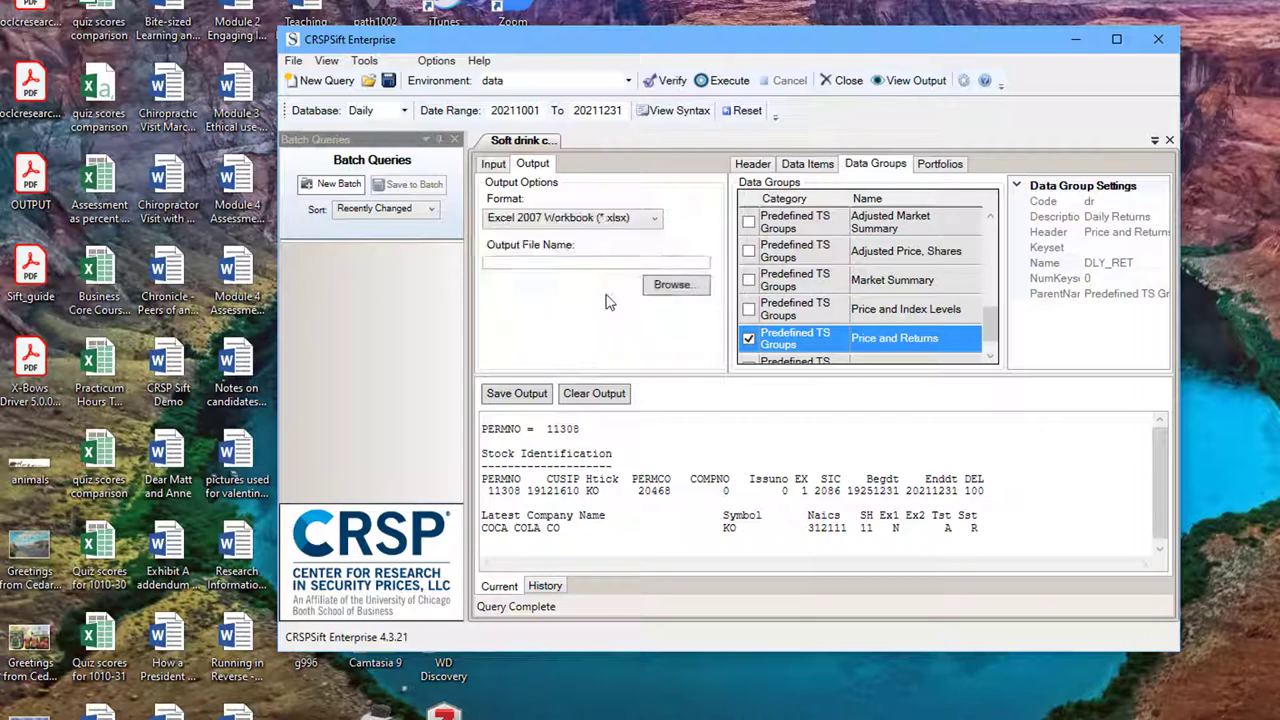
- Set the output file to "Soft drink companies" on the Desktop, without the .txt extension
click(670, 287)
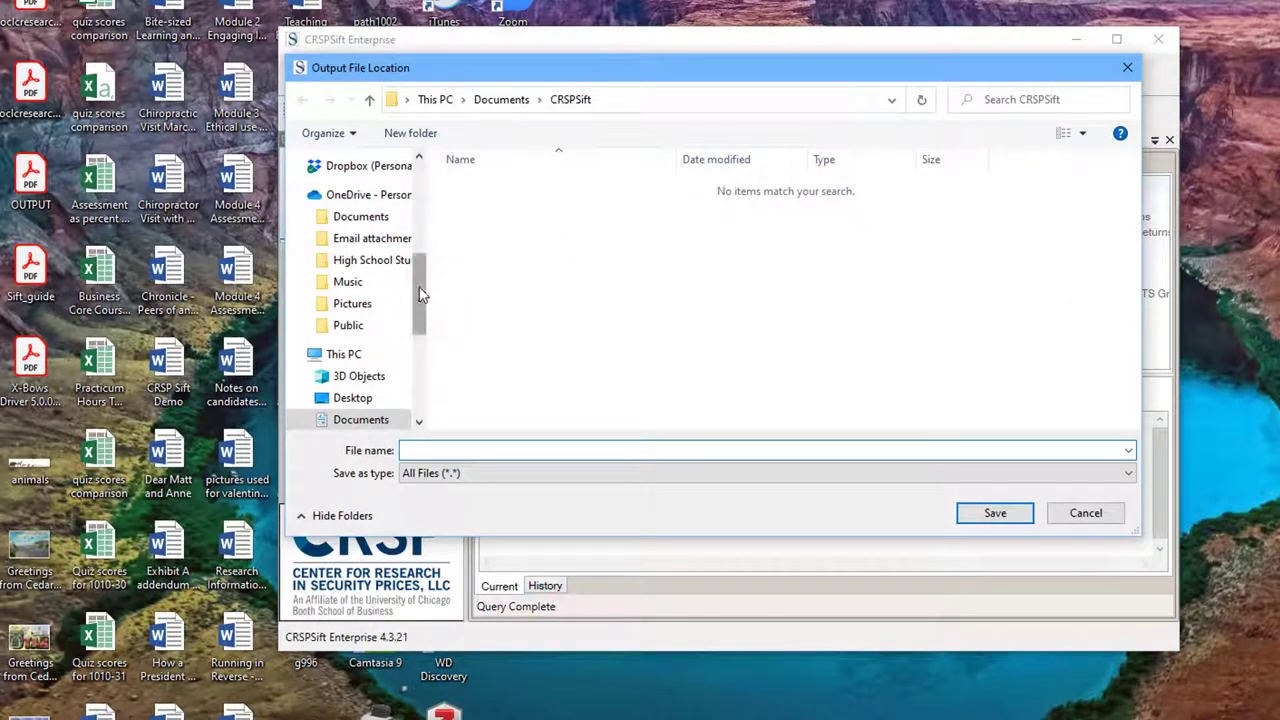
drag(423, 291, 413, 179)
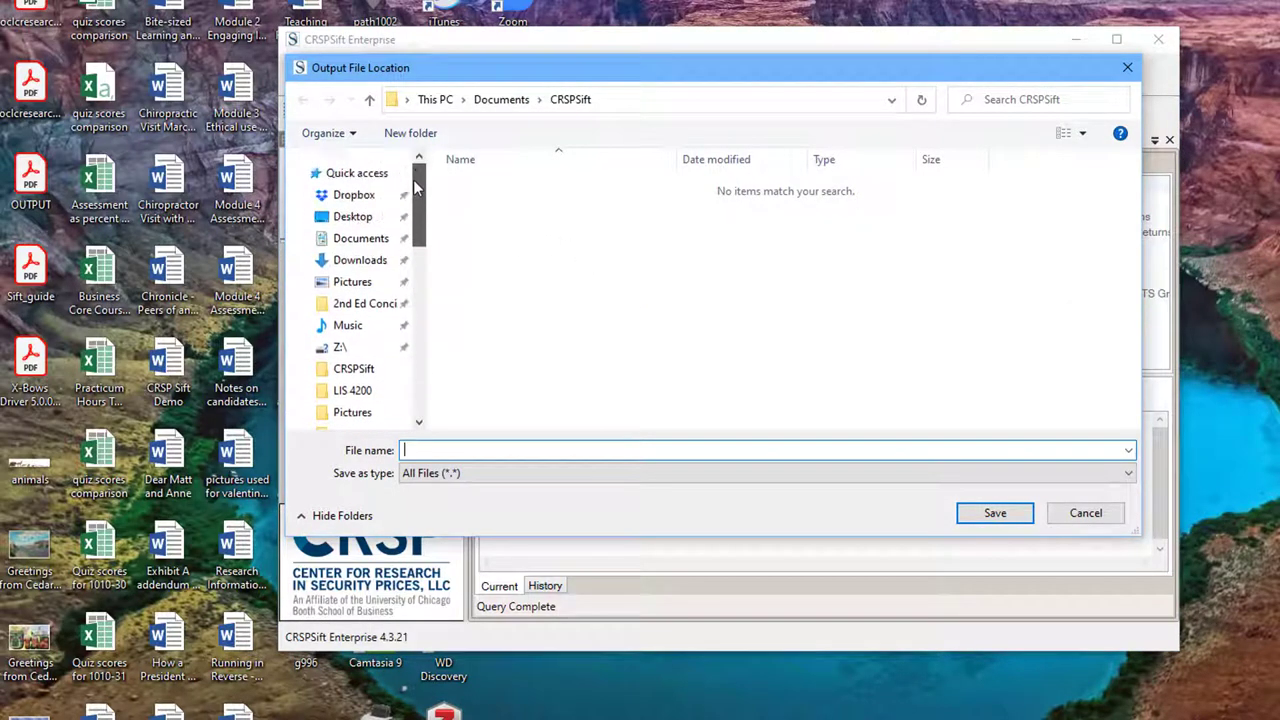
click(372, 222)
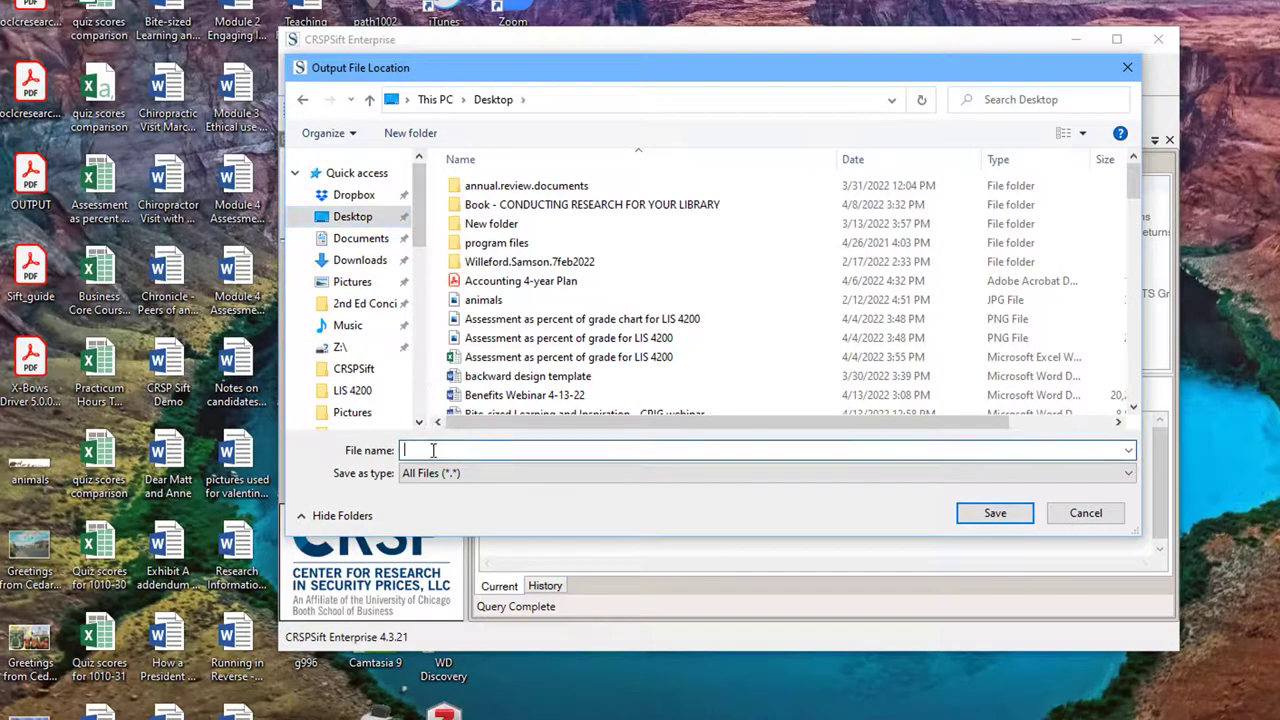
text(Sof)
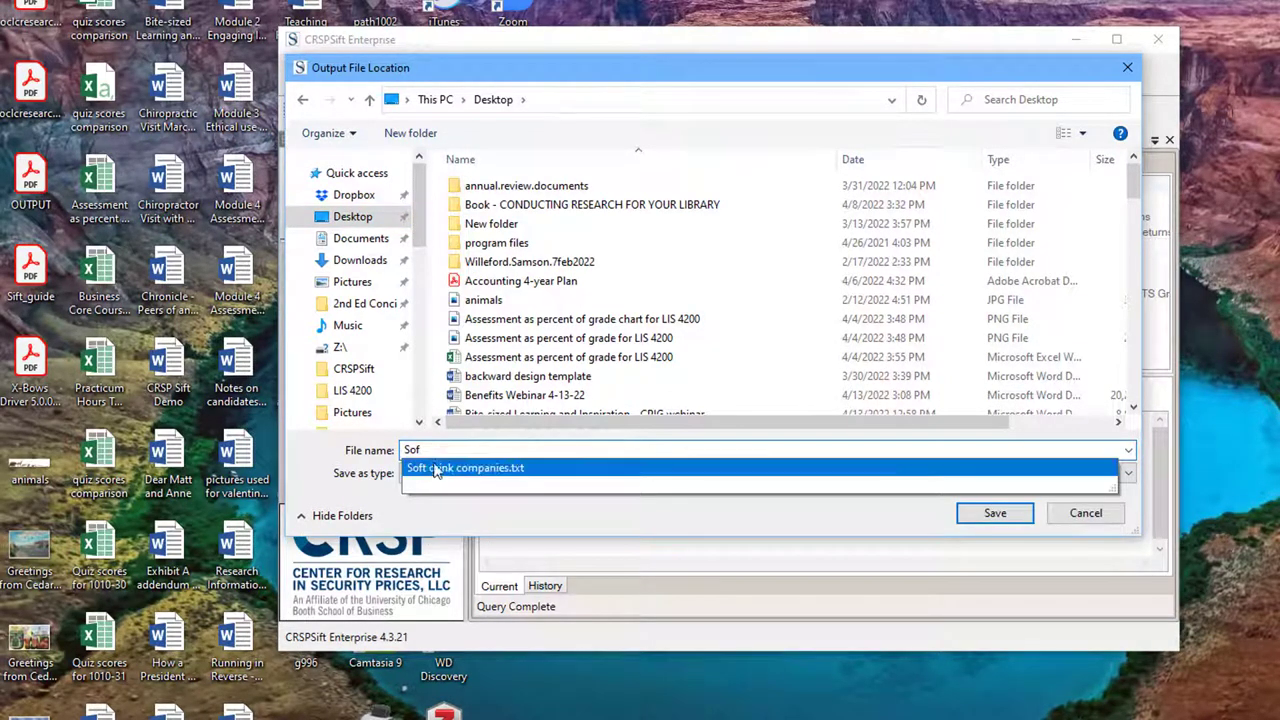
click(512, 468)
click(531, 450)
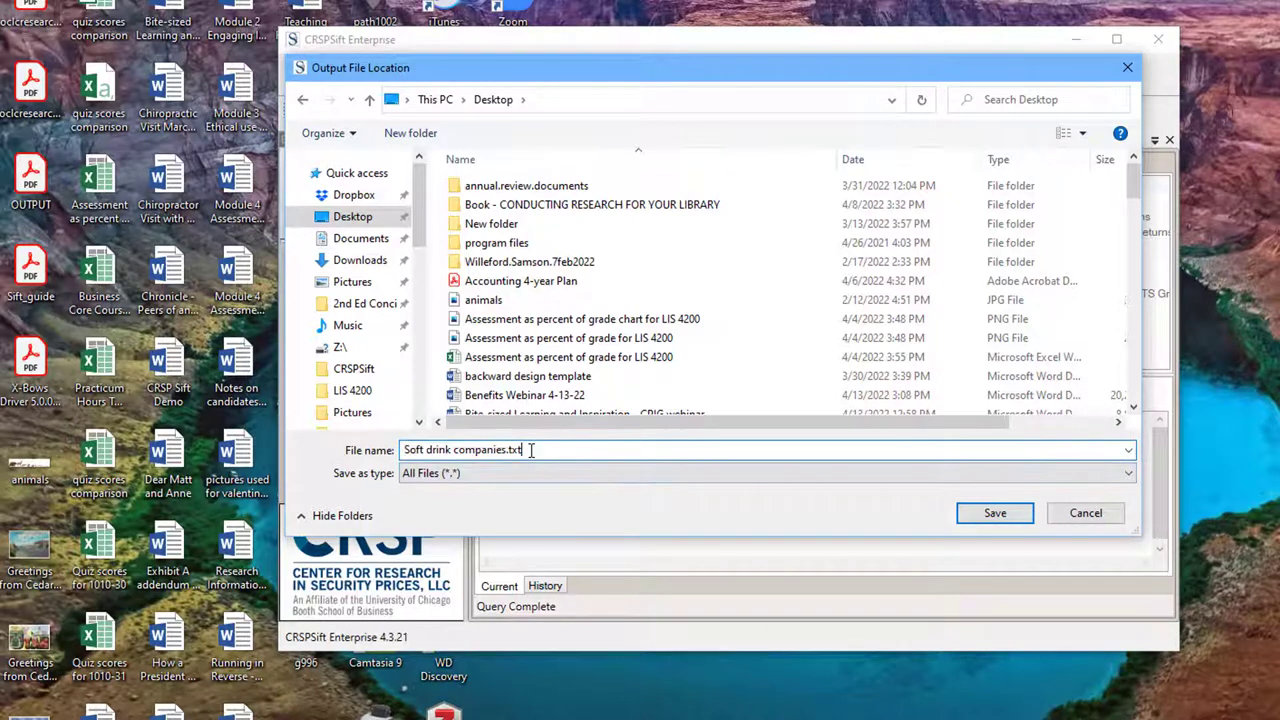
key(BackSpace)
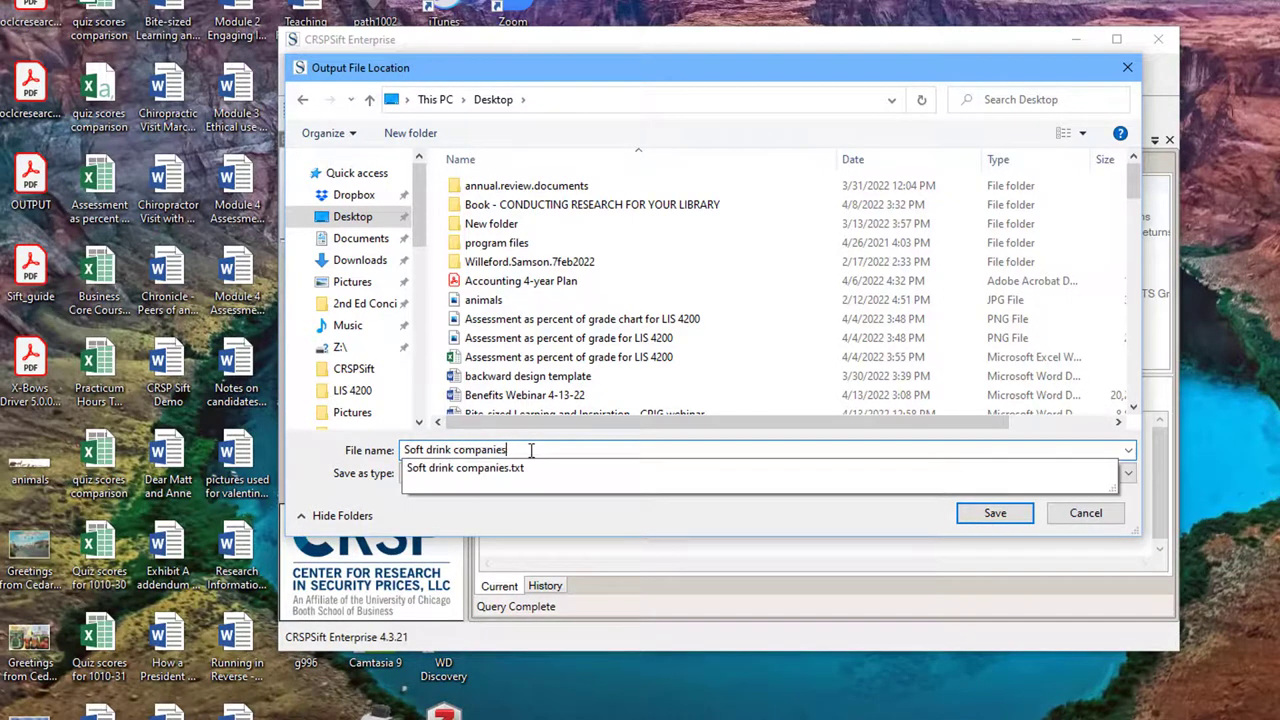
click(1000, 518)
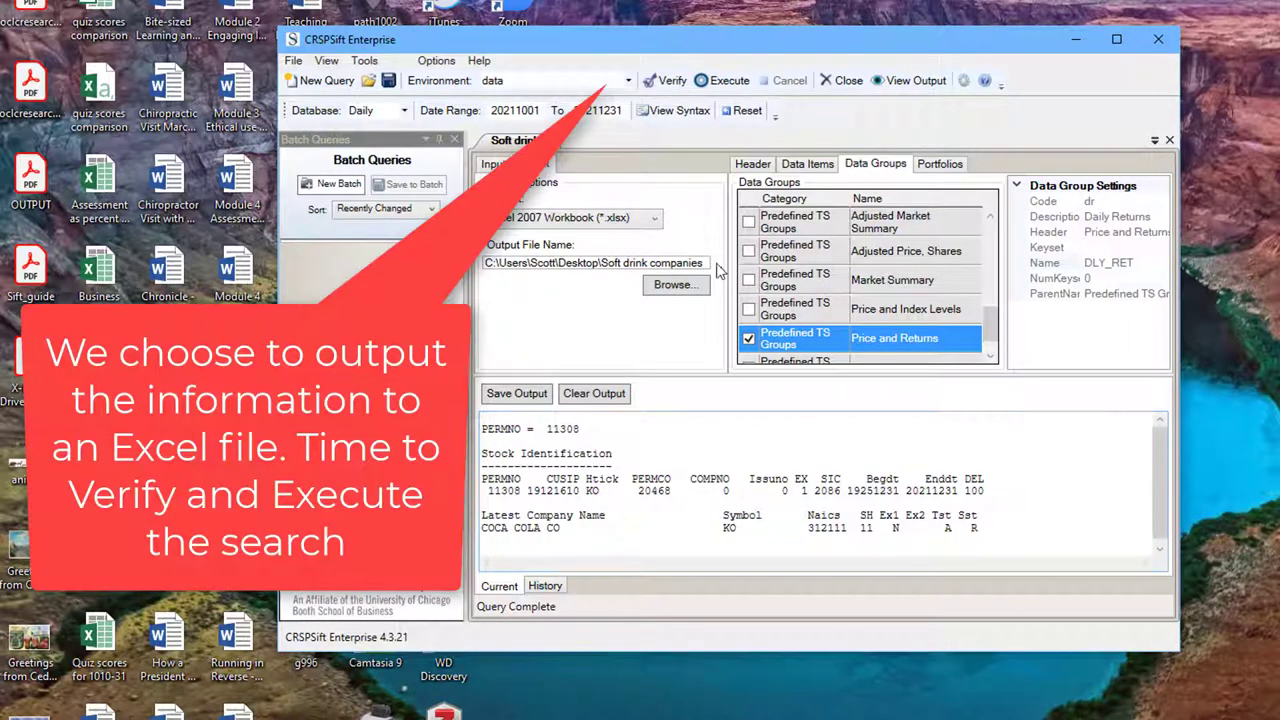
- Verify and execute the query to export the price and returns data to Excel
click(665, 82)
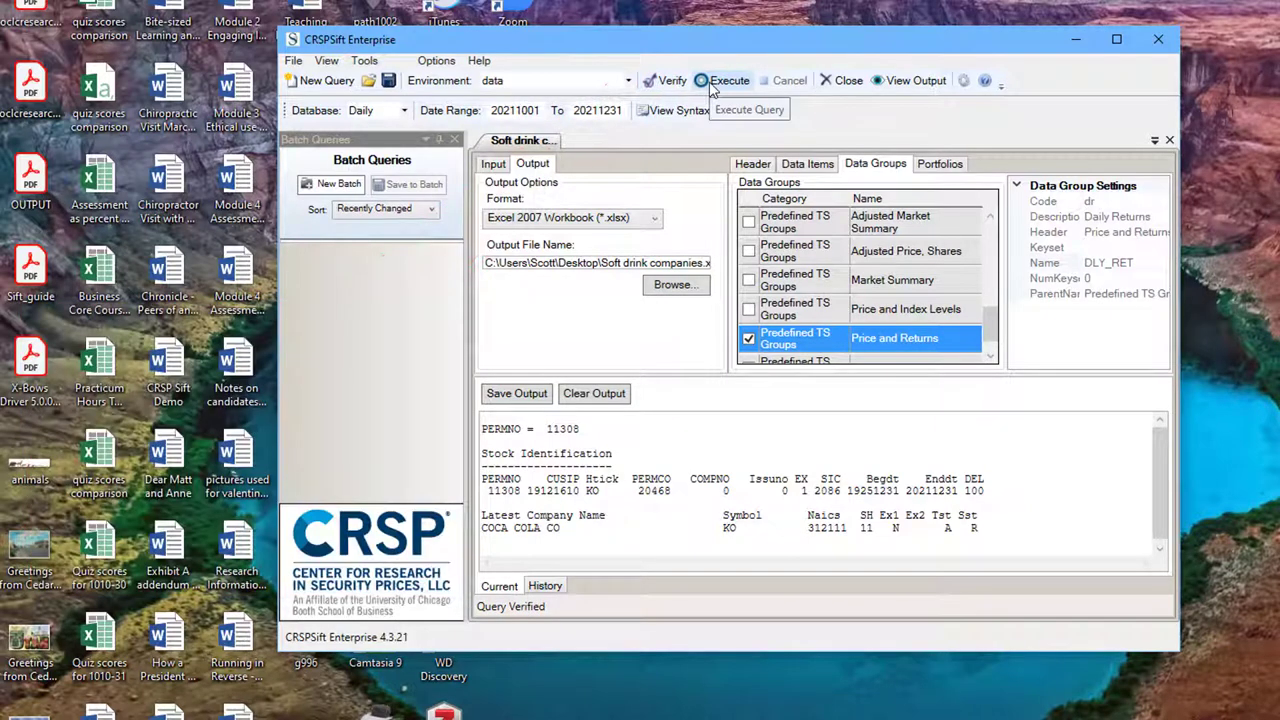
click(712, 86)
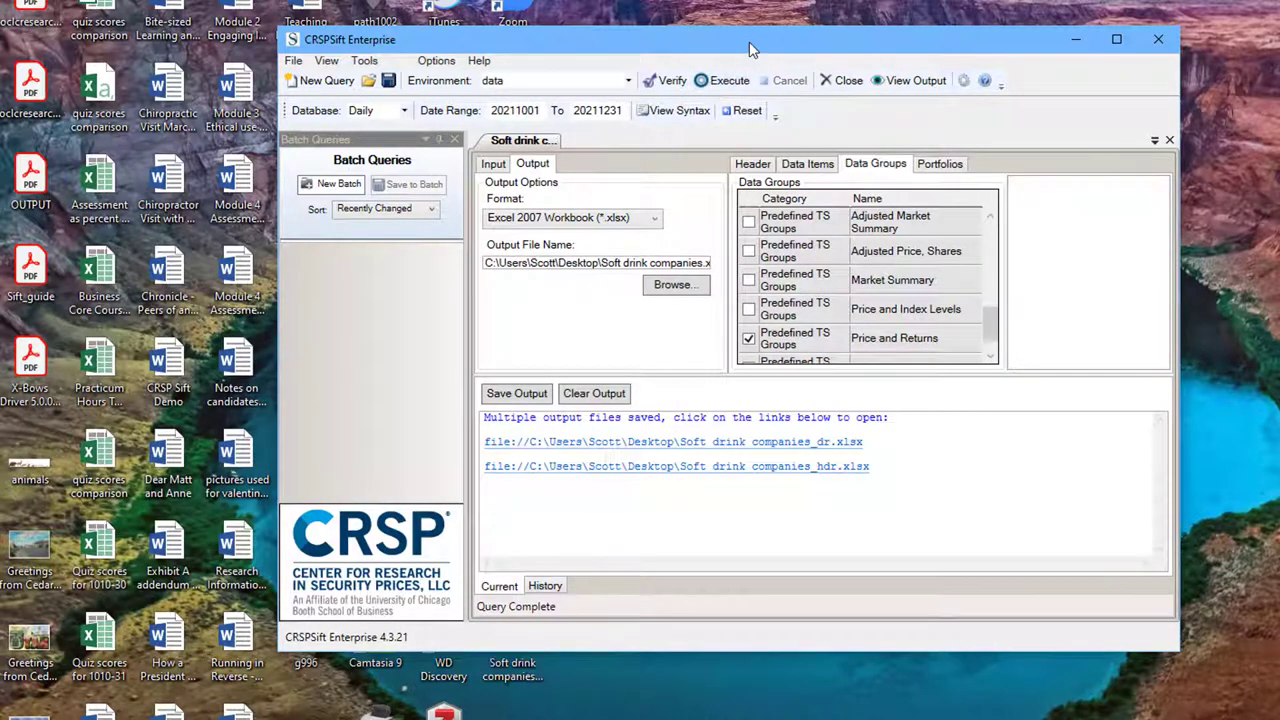
- Uncover the exported files on the desktop and open the Soft drink companies_dr workbook in Excel
drag(755, 50, 1097, 45)
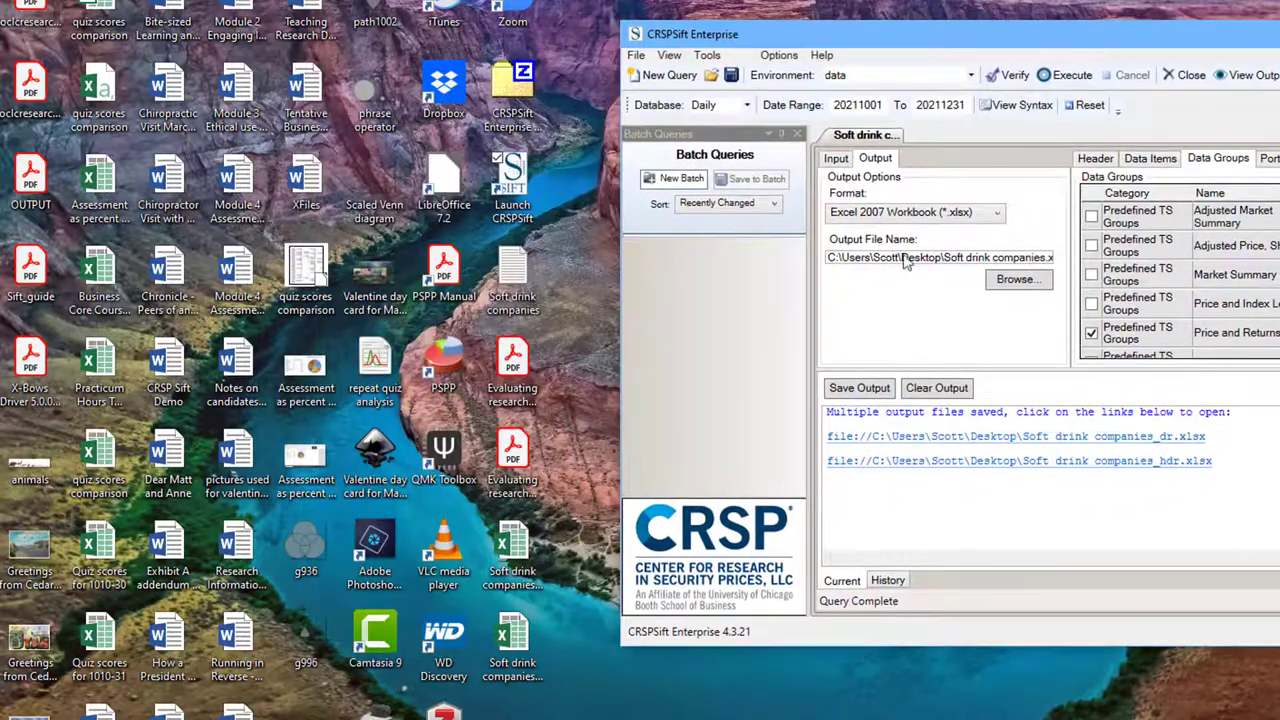
click(513, 552)
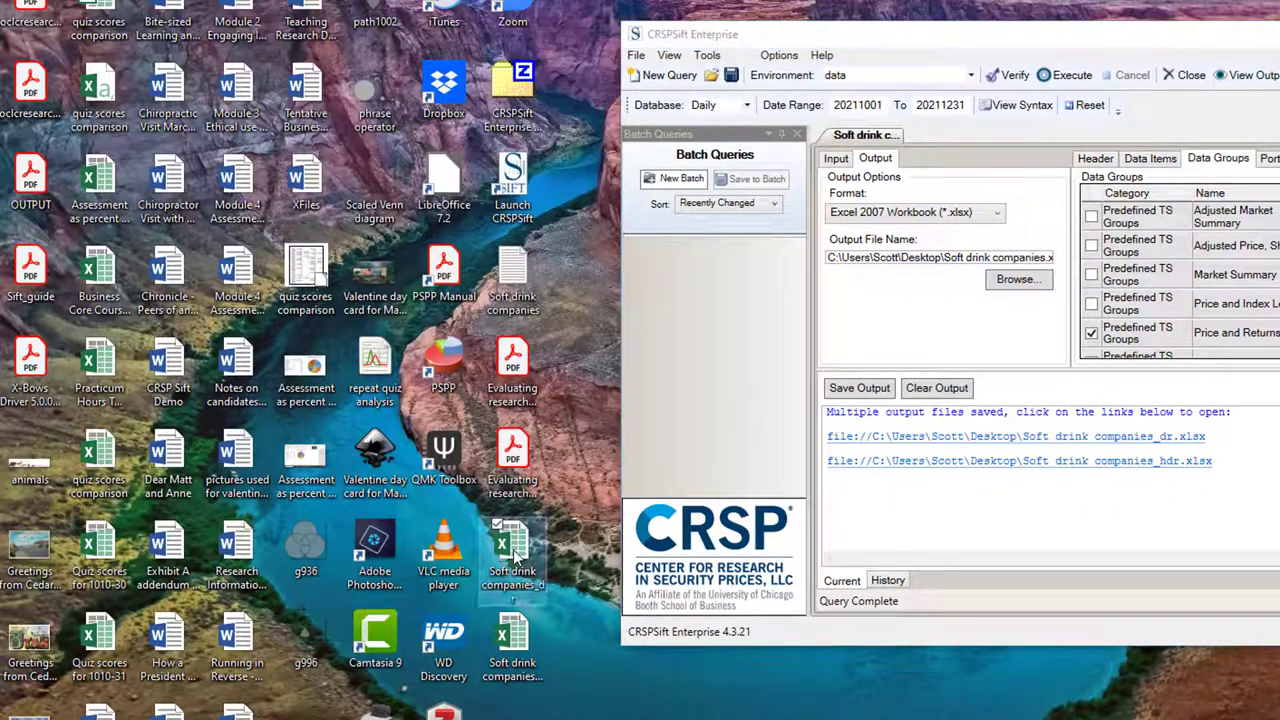
double_click(514, 552)
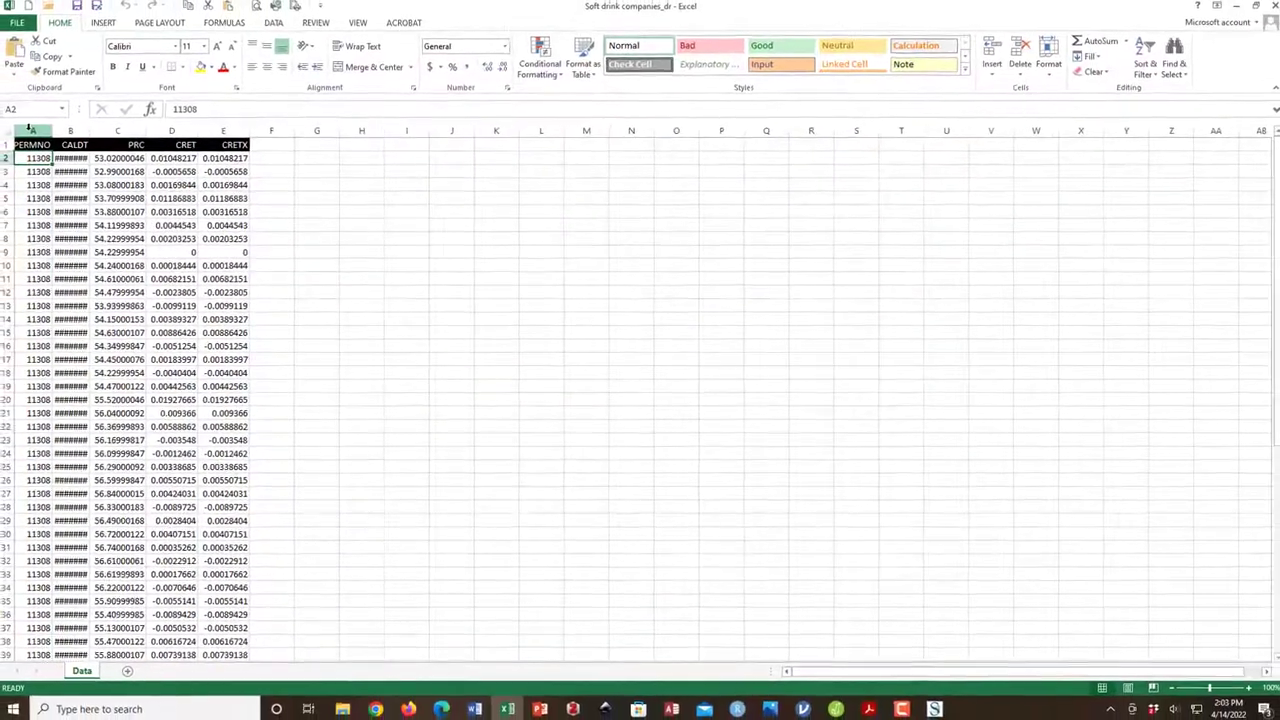
- Autofit the widths of columns A to E and review the exported price and return rows through the last date
drag(31, 128, 248, 131)
double_click(250, 131)
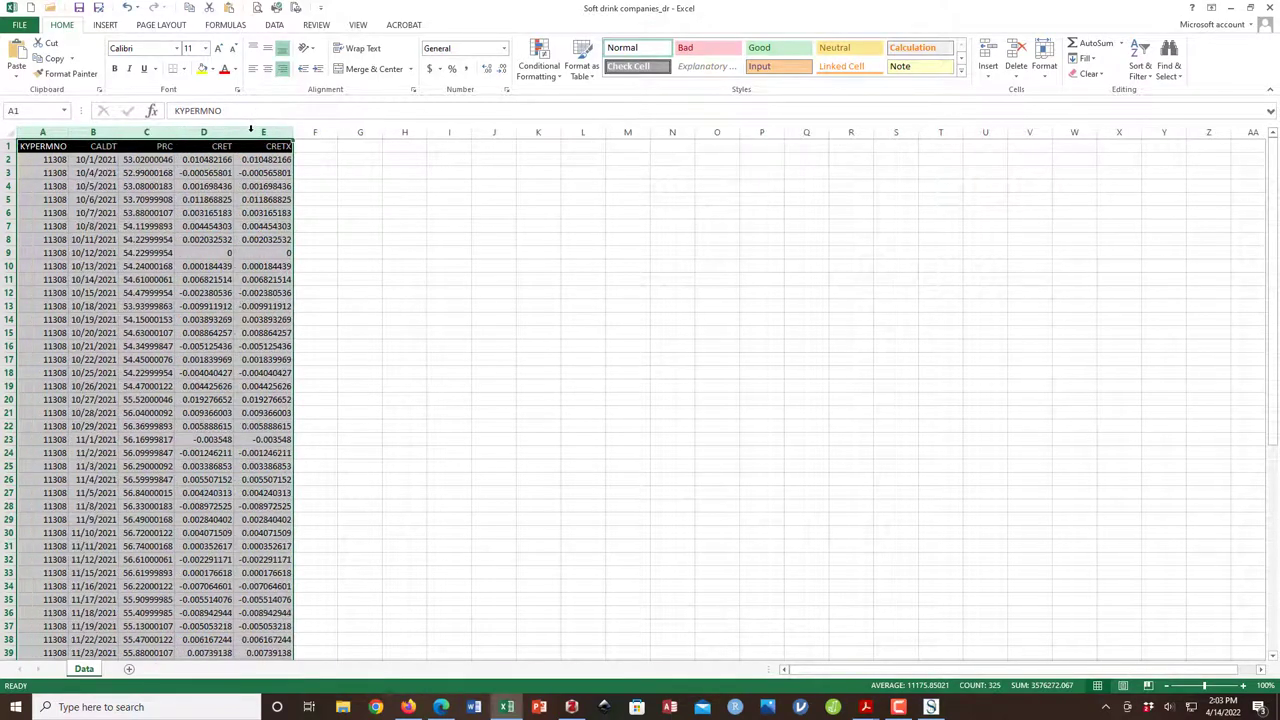
scroll(145, 255, down, 7)
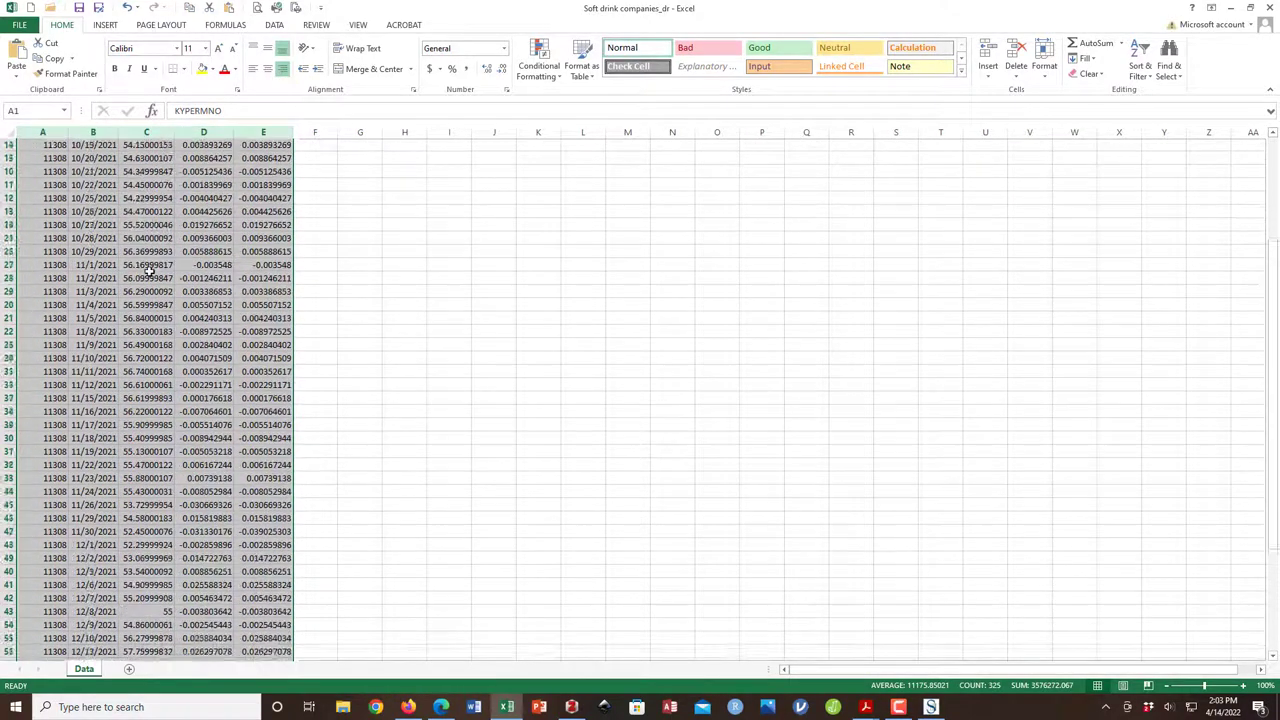
scroll(147, 292, down, 7)
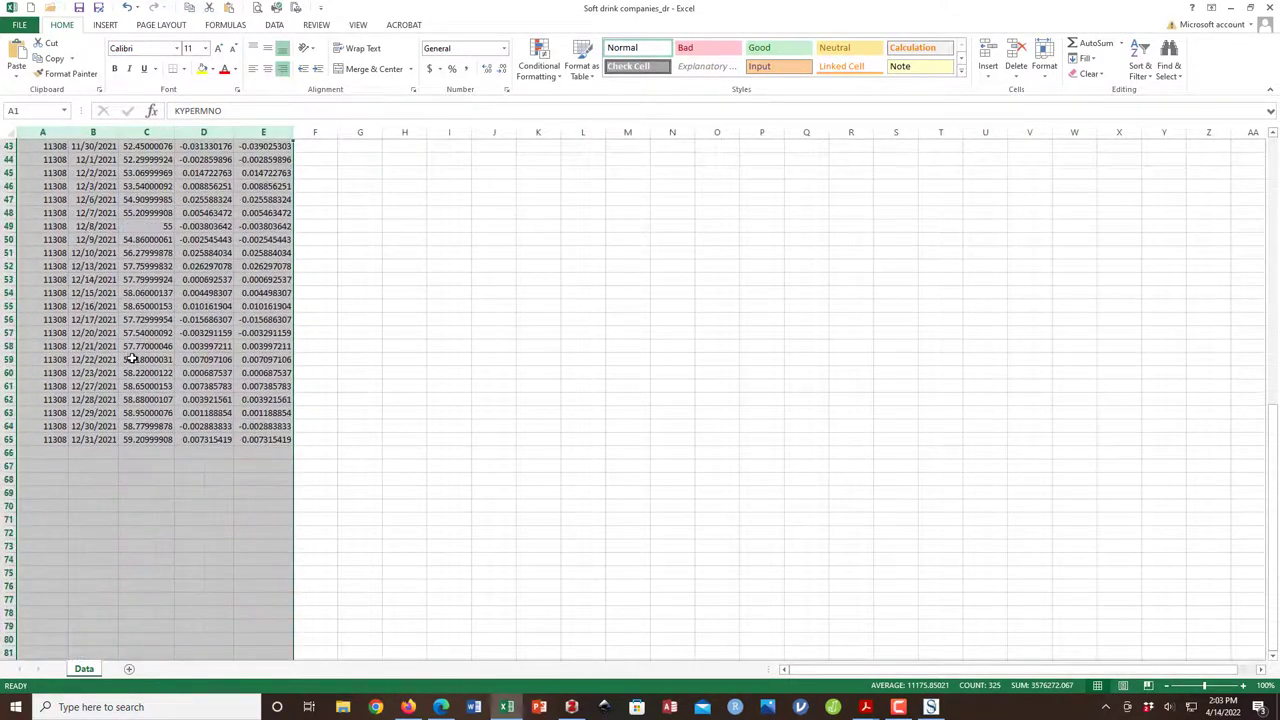
scroll(131, 345, up, 10)
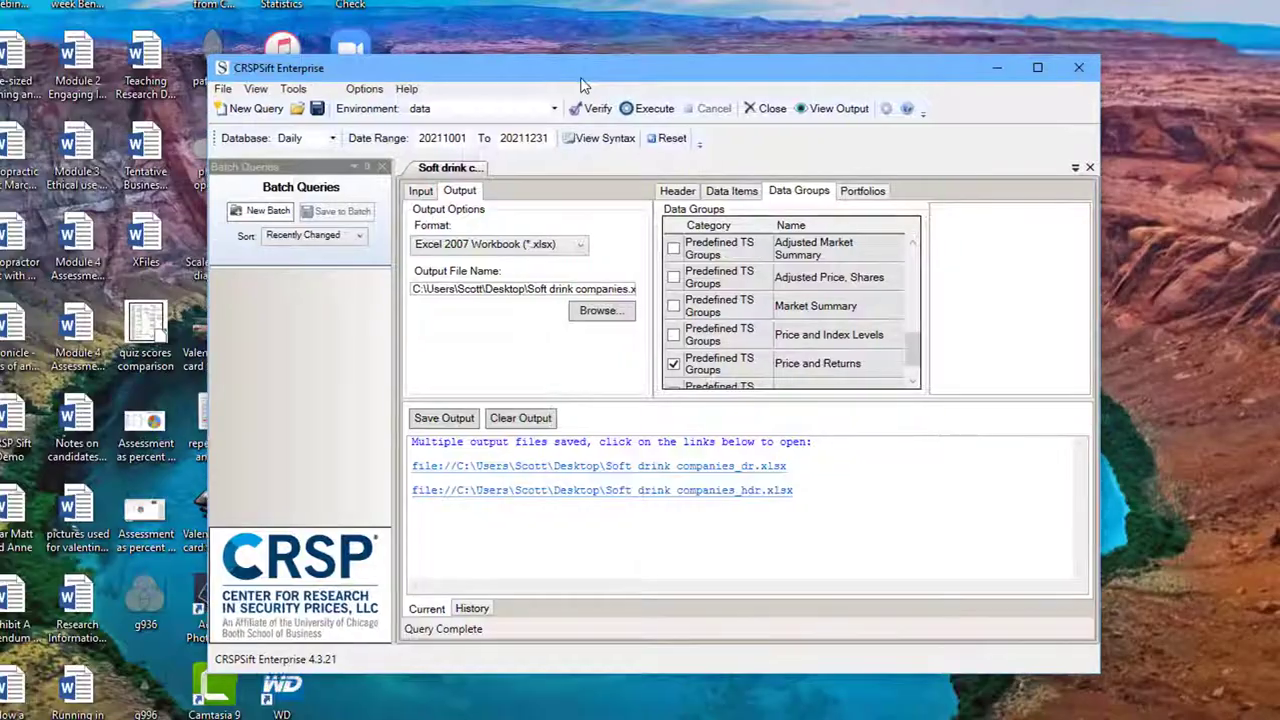
- Back in CRSPSift, switch the security selection to an input file and choose the Soft drink companies text file on the Desktop
click(414, 194)
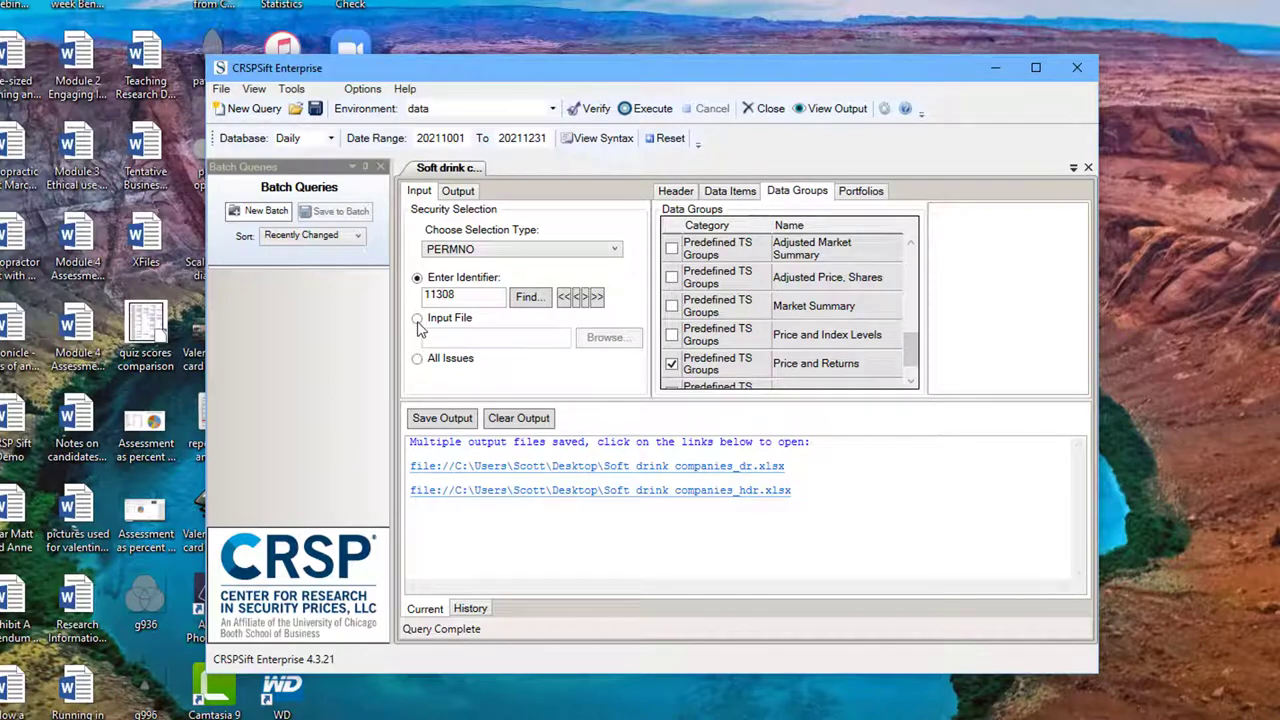
click(417, 319)
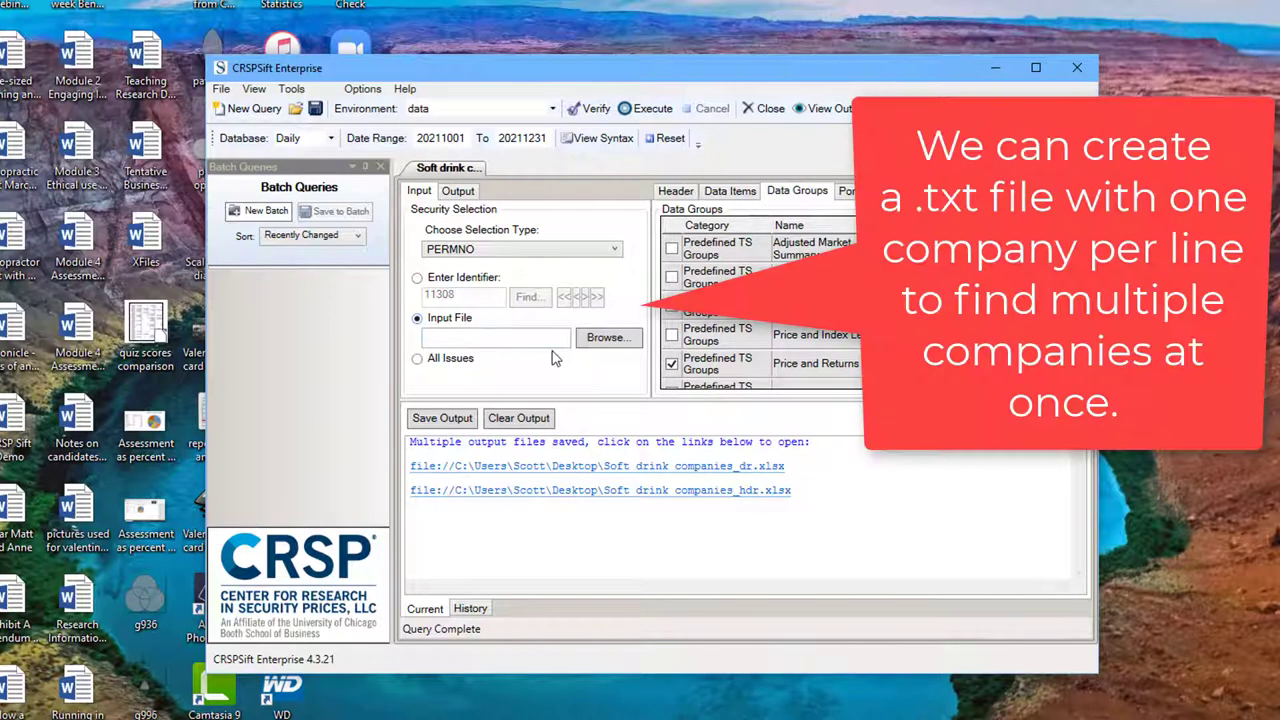
click(606, 340)
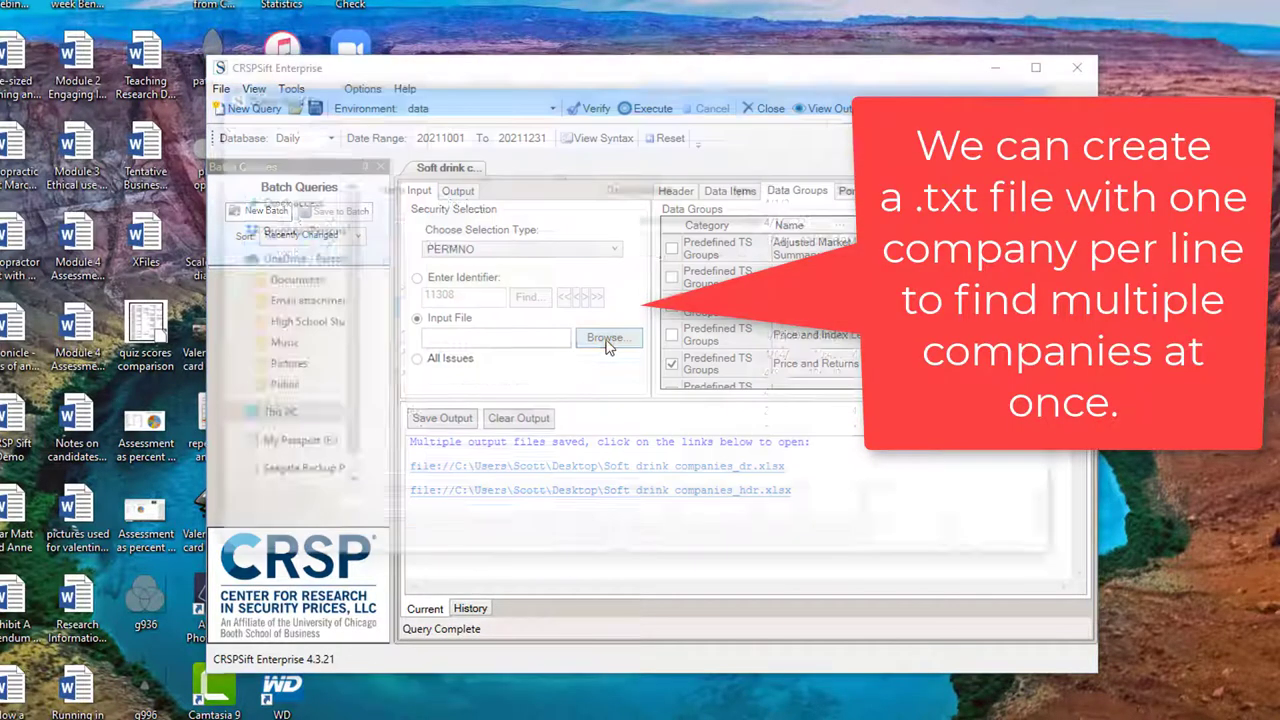
scroll(781, 428, down, 5)
click(458, 387)
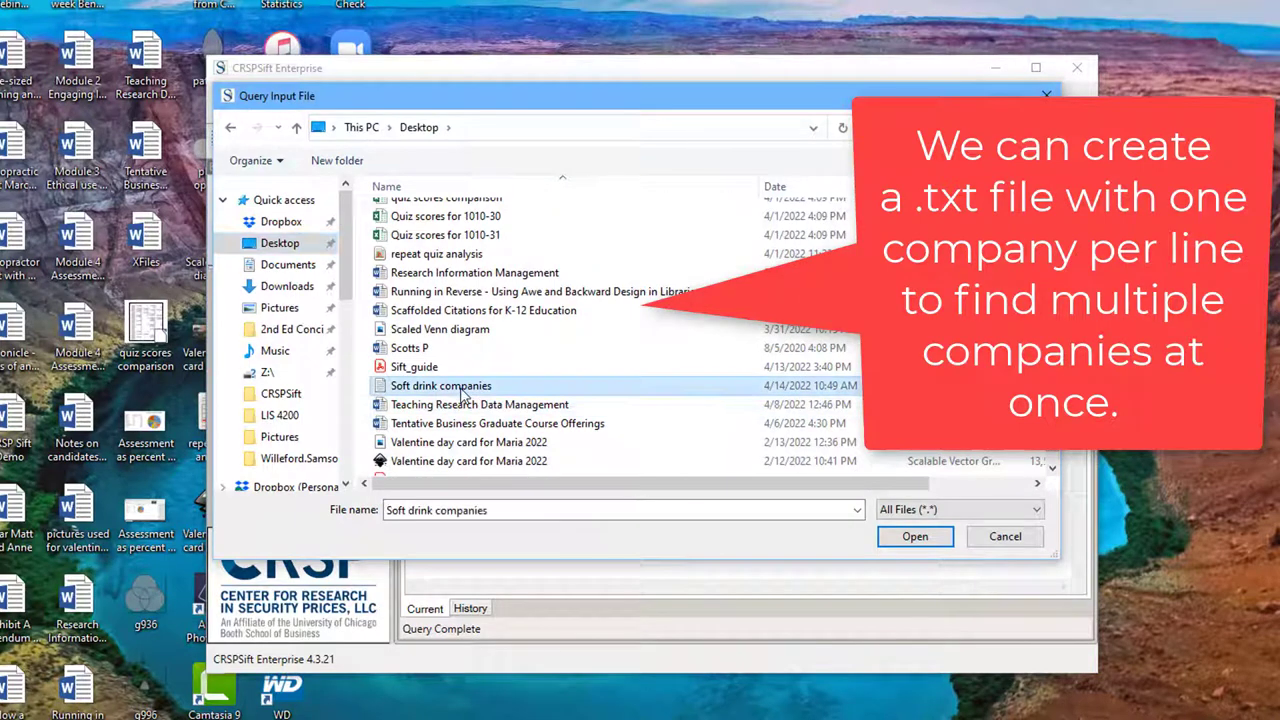
click(916, 537)
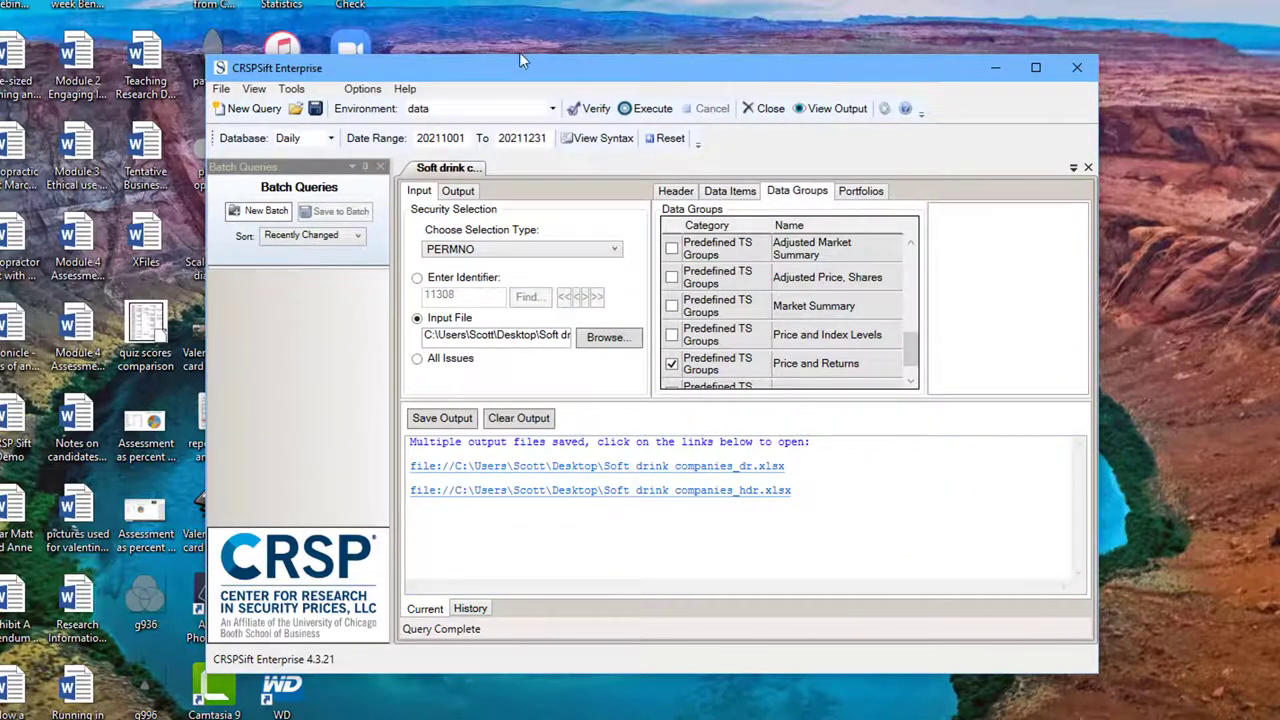
- Open the Soft drink companies text file in Notepad to examine its list of company PERMNOs, and close it
drag(510, 75, 760, 72)
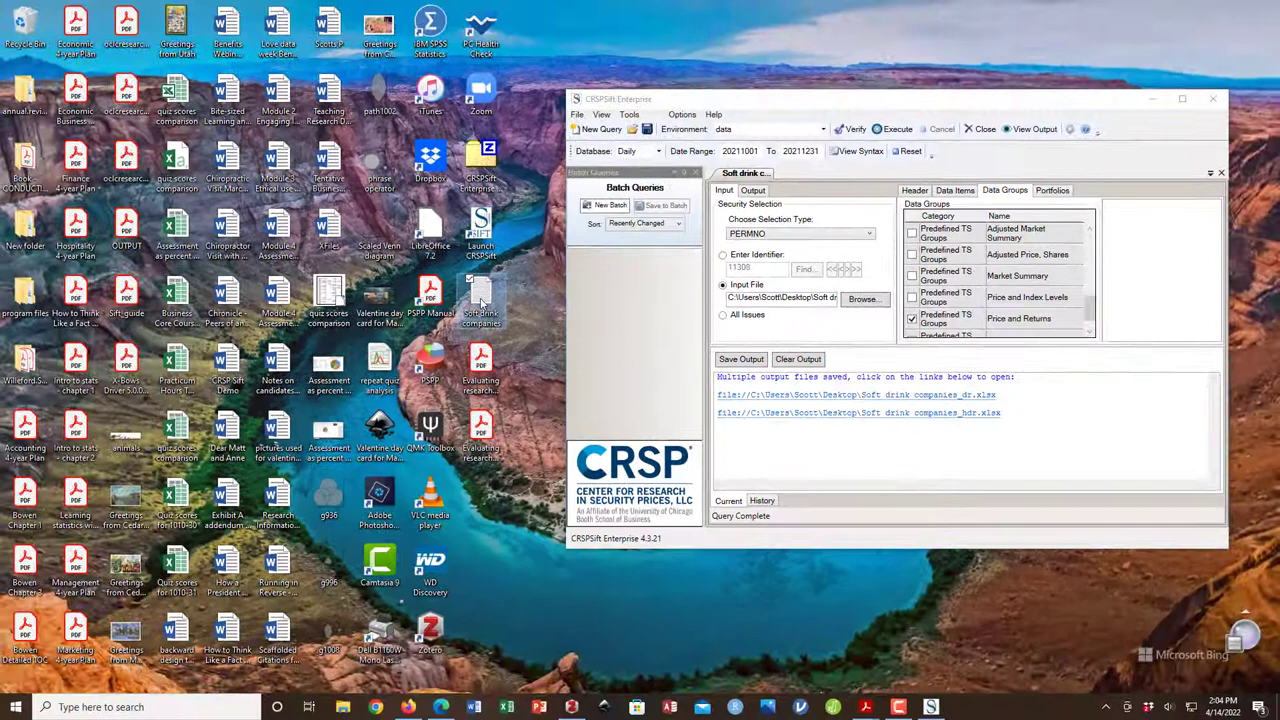
double_click(361, 330)
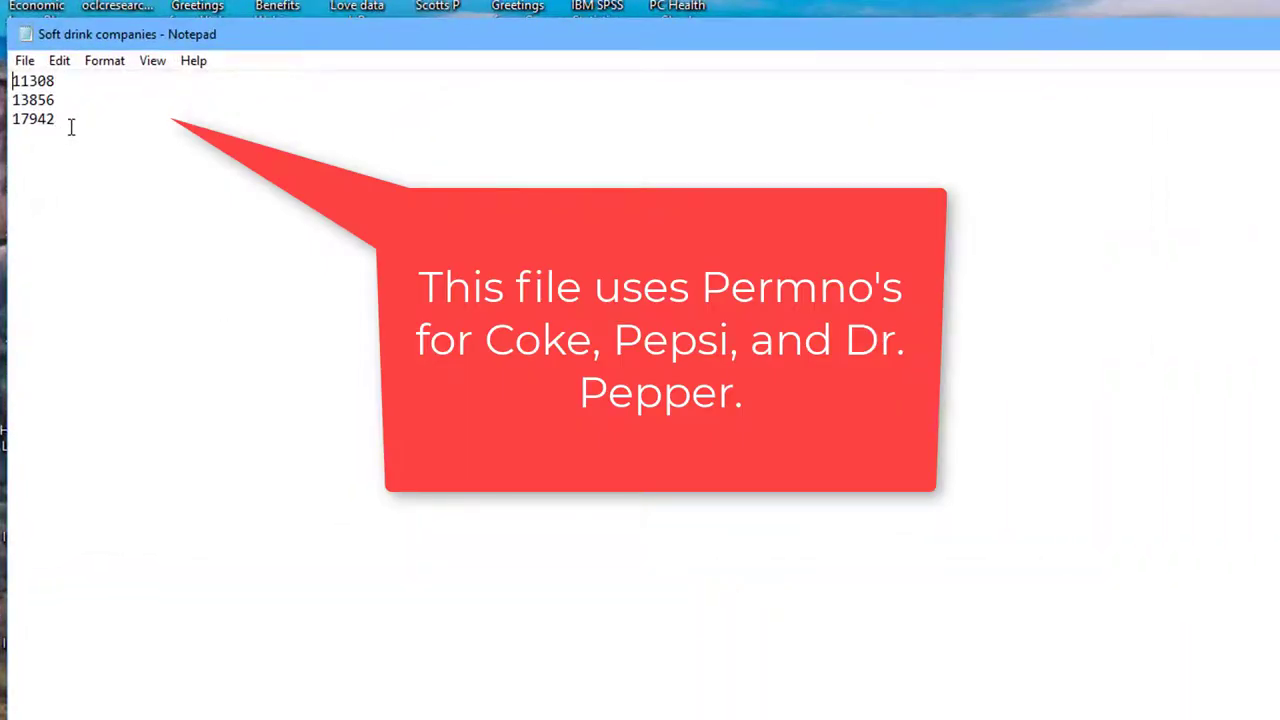
drag(56, 118, 12, 81)
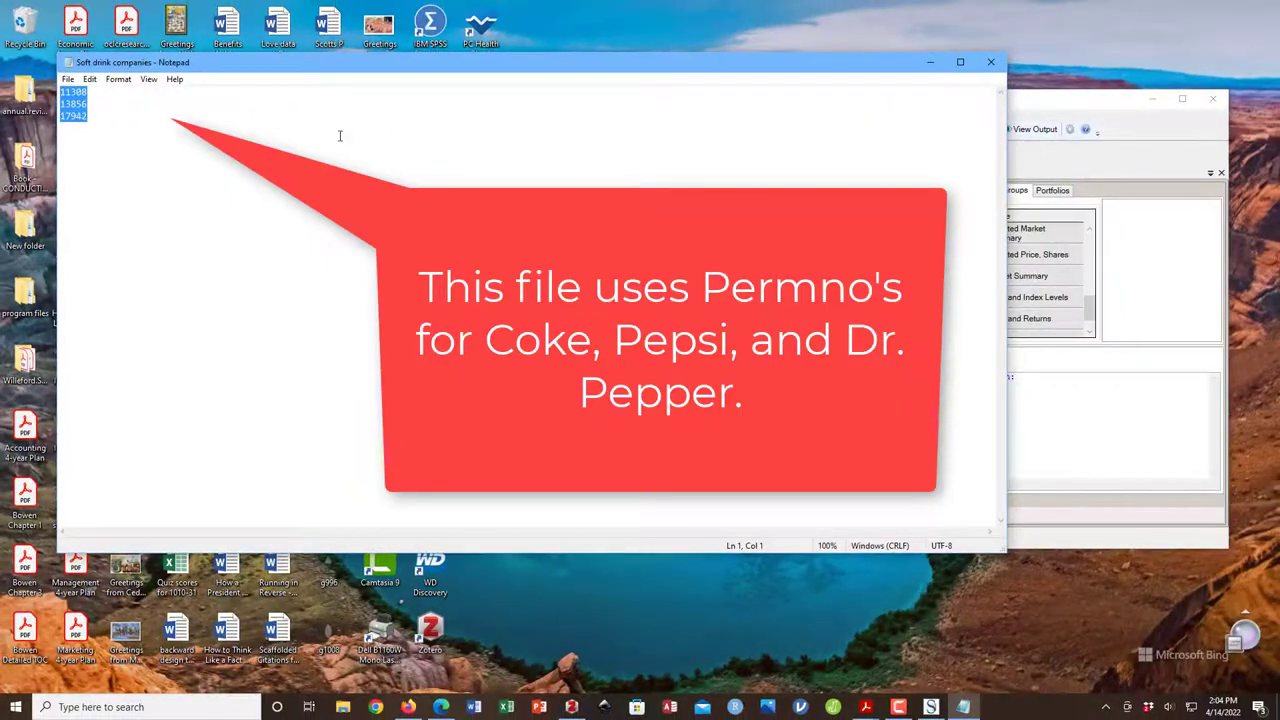
click(454, 147)
click(990, 62)
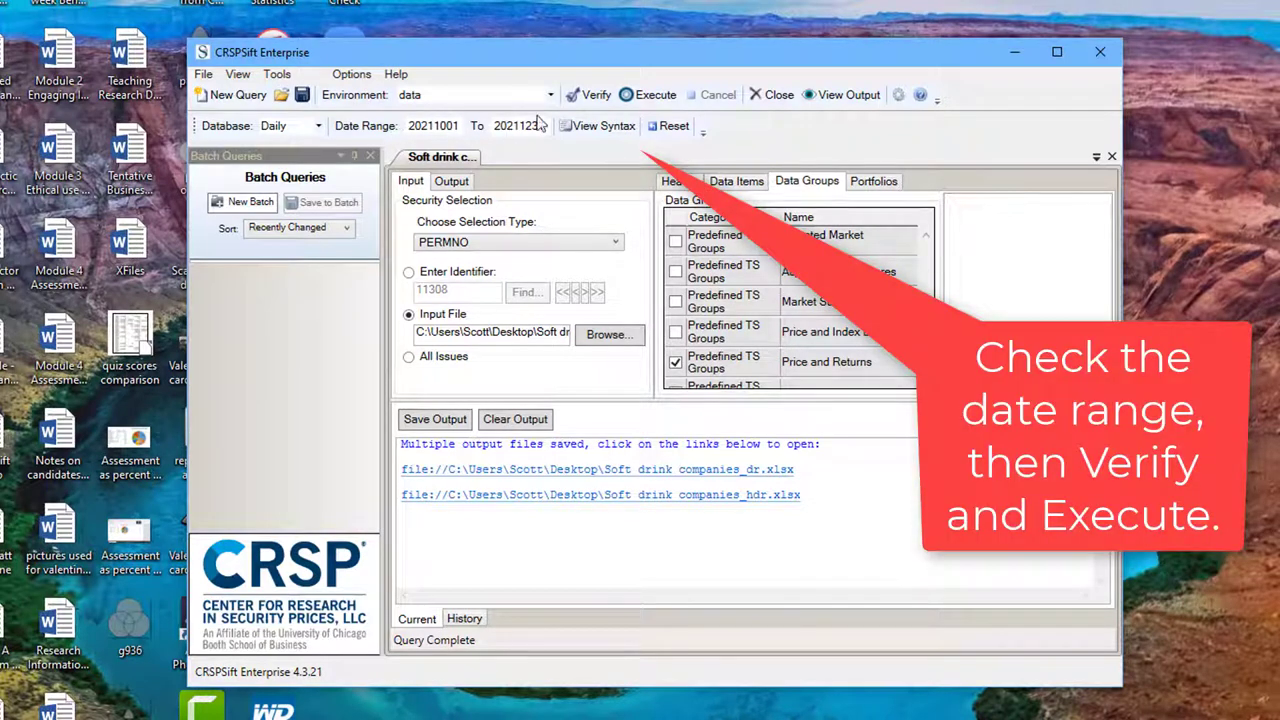
- Verify and execute the multi-company query, and open the resulting Soft drink companies_dr workbook from the desktop
click(593, 96)
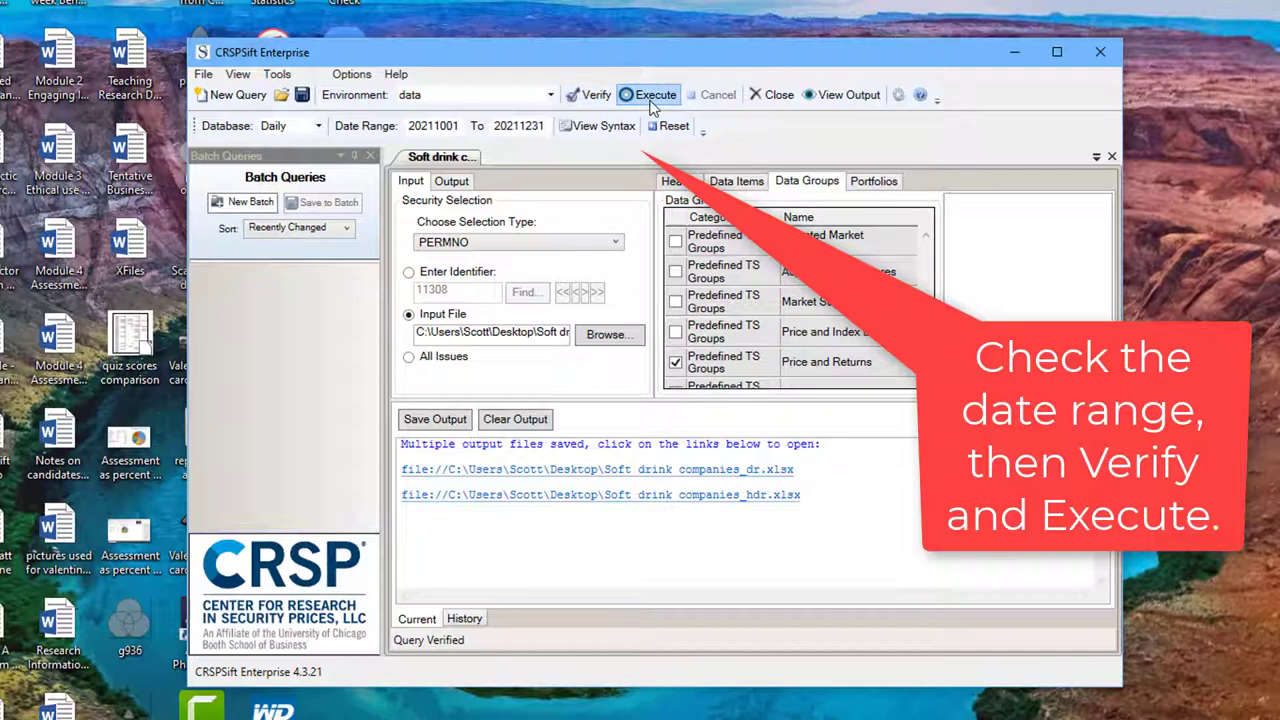
click(652, 96)
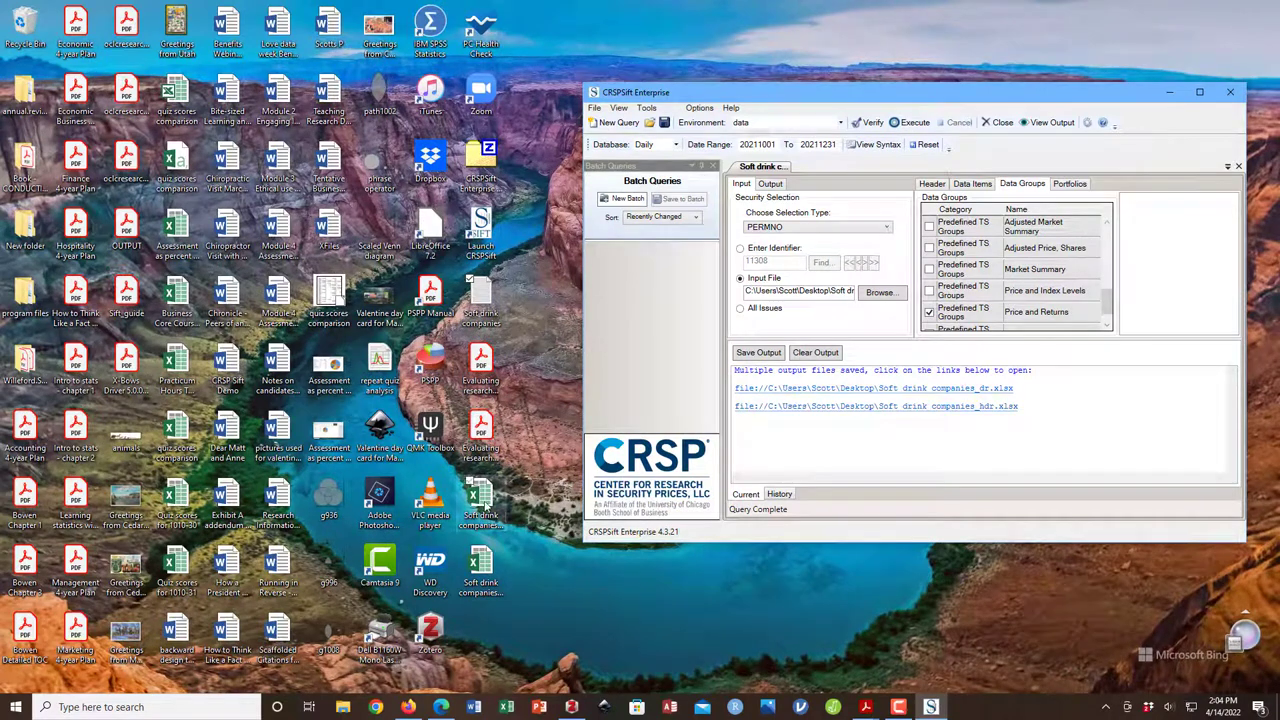
double_click(487, 500)
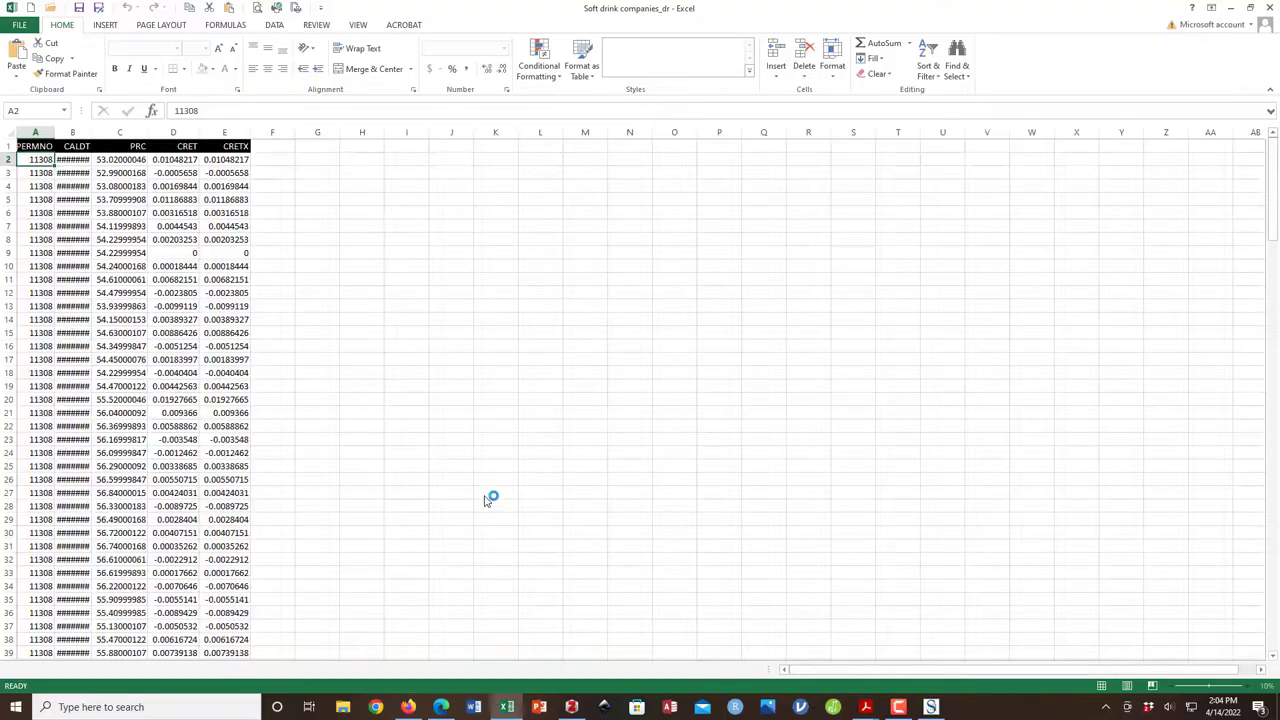
- Widen columns A to E of the multi-company export to fit their contents
click(43, 132)
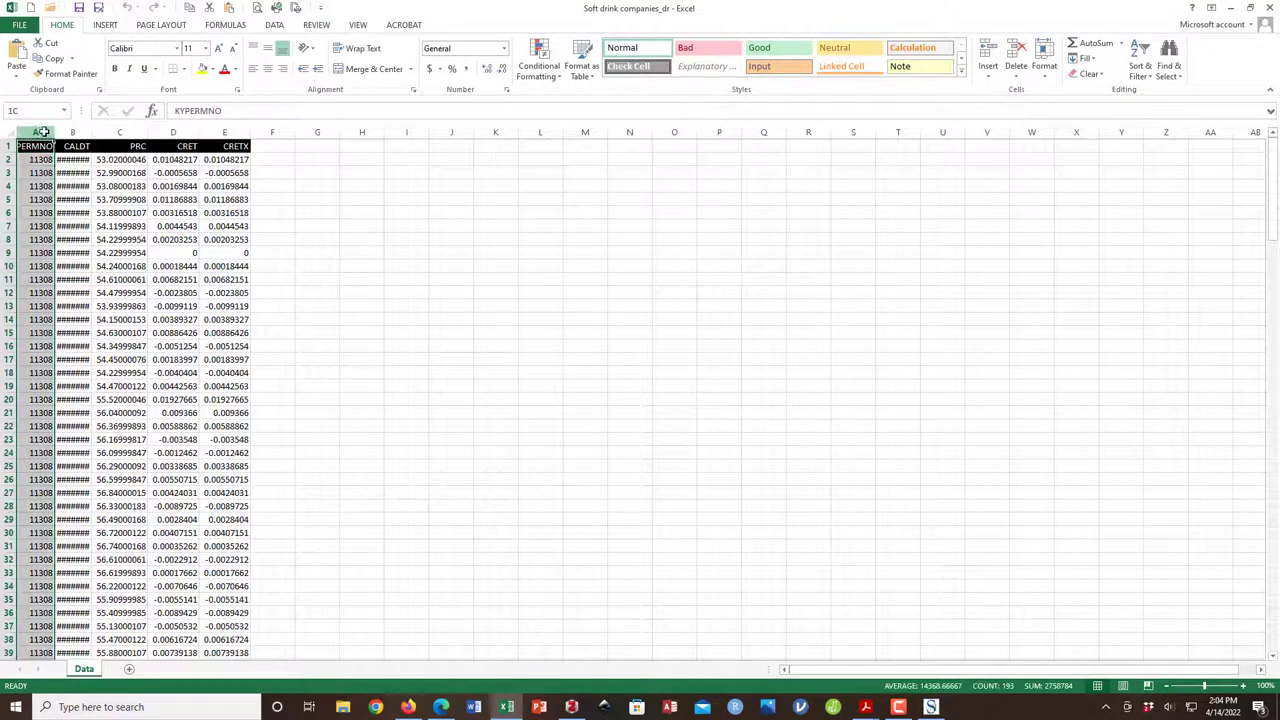
drag(43, 132, 252, 138)
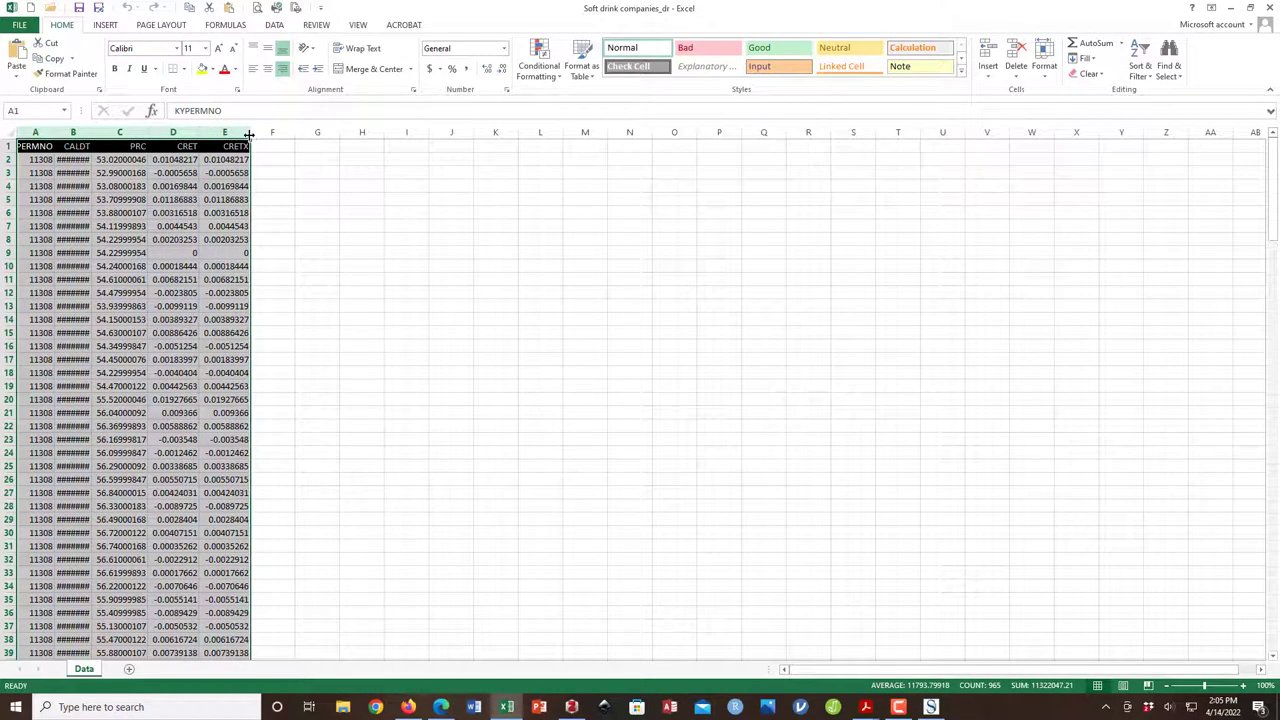
double_click(249, 133)
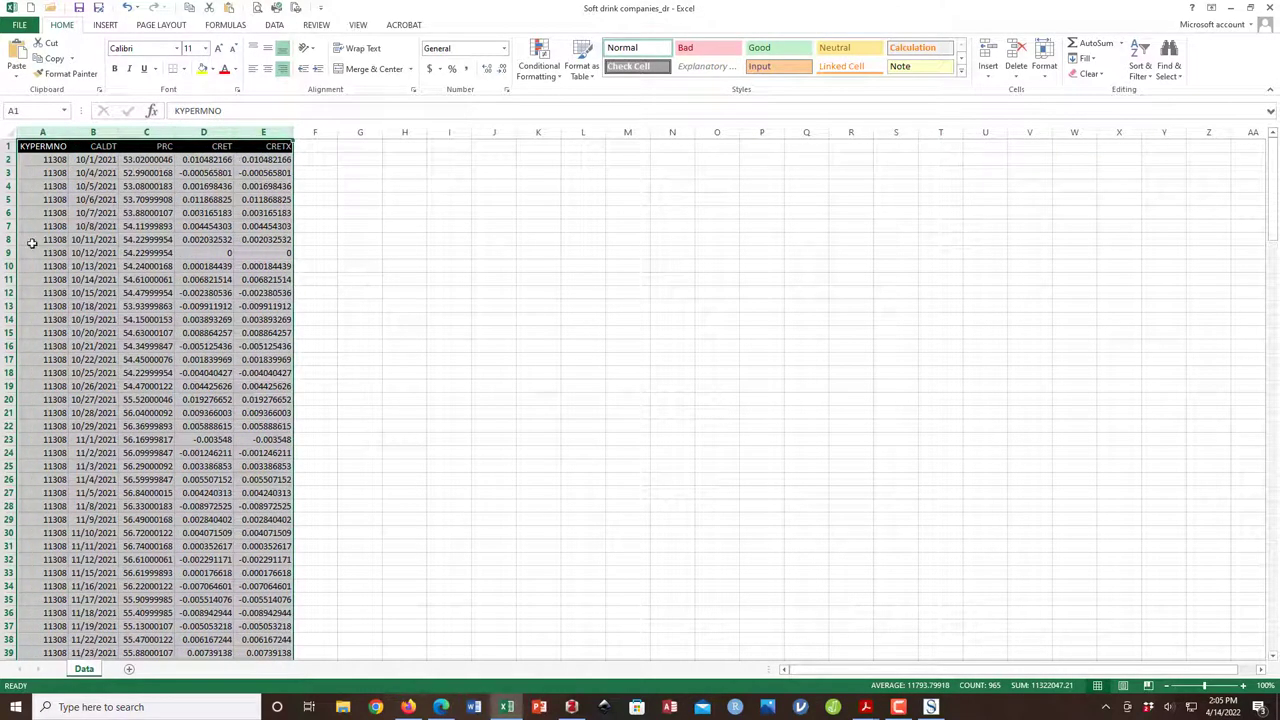
- Check the KYPERMNO column for the rows of each of the three companies, and close the workbook
click(42, 213)
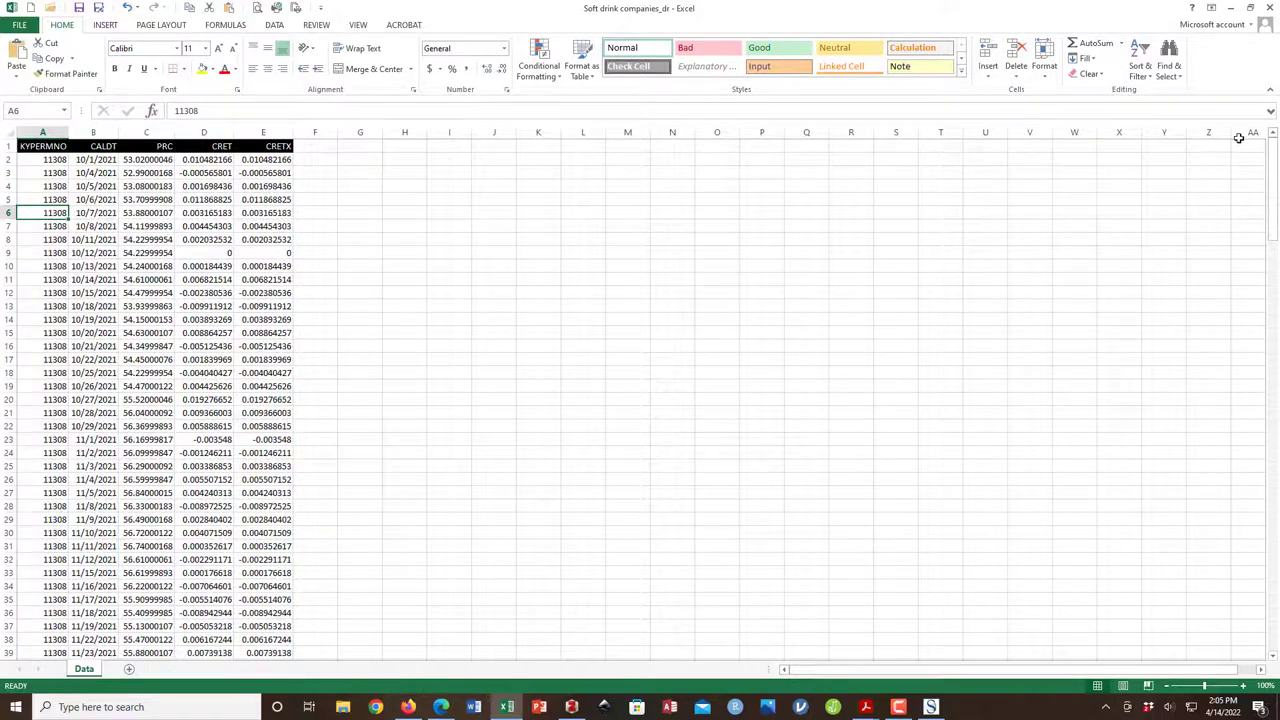
drag(1264, 175, 1238, 373)
click(55, 332)
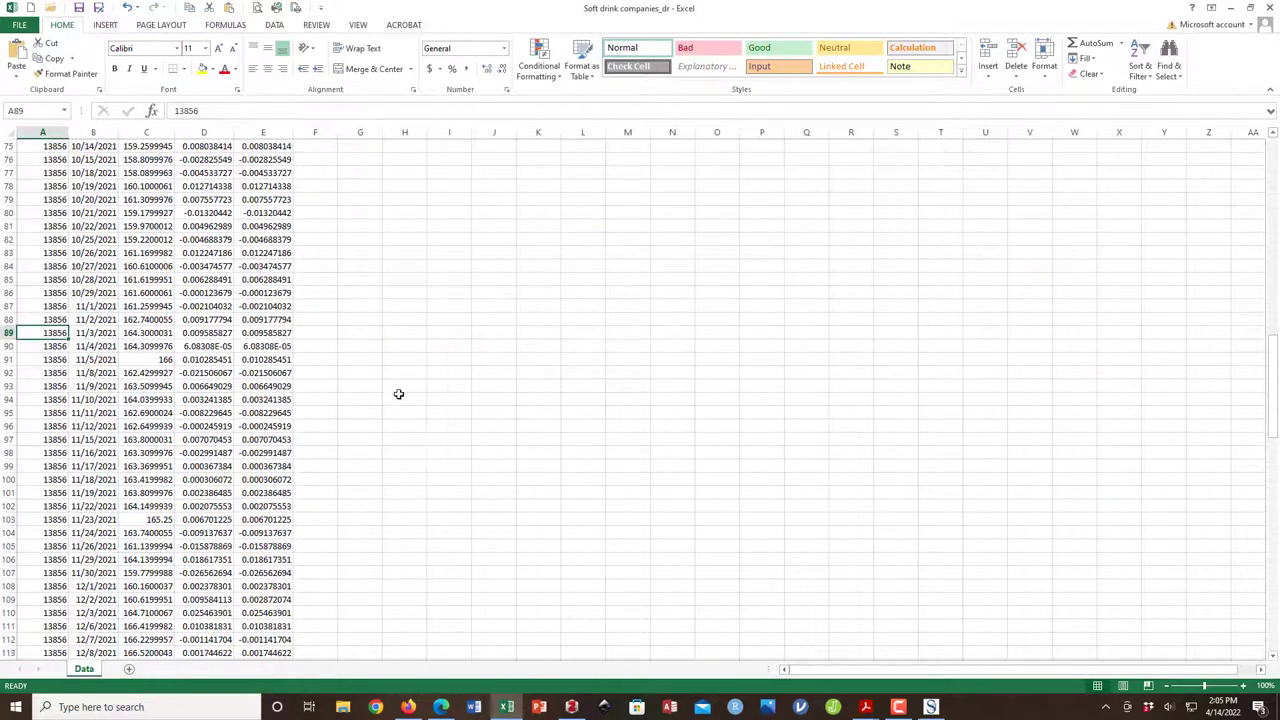
drag(1275, 332, 1259, 514)
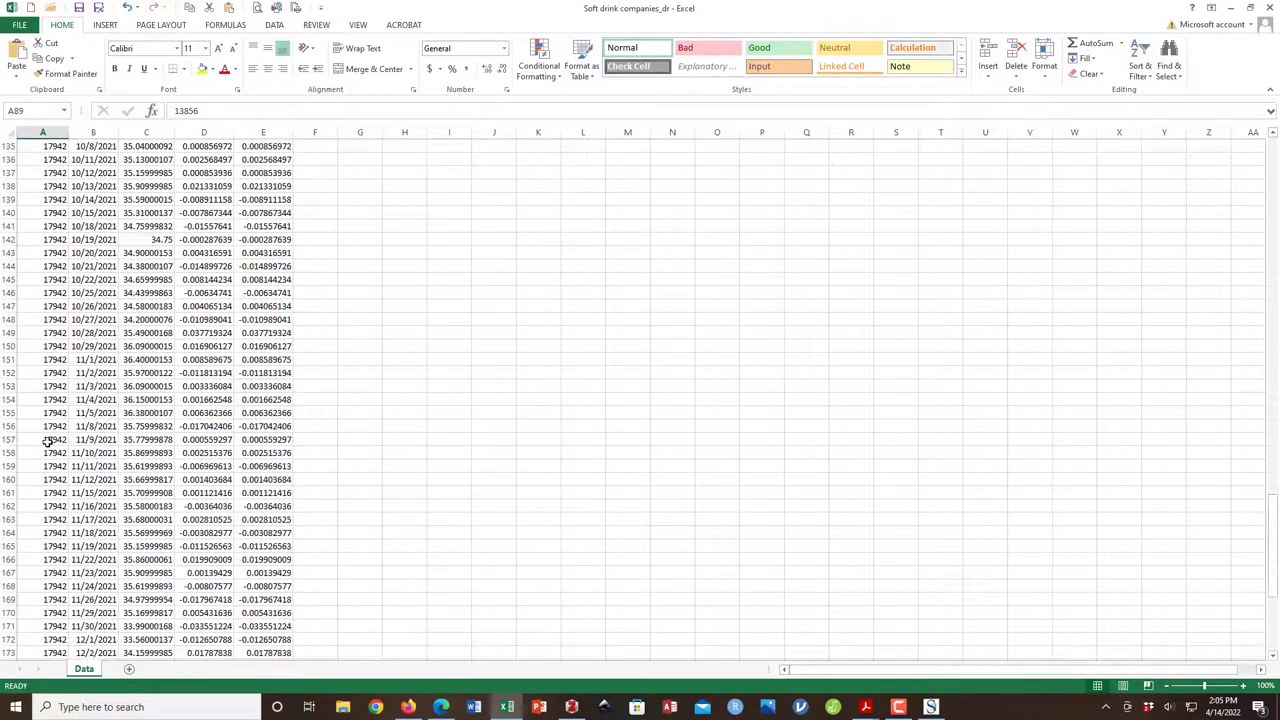
click(45, 440)
key(alt+F4)
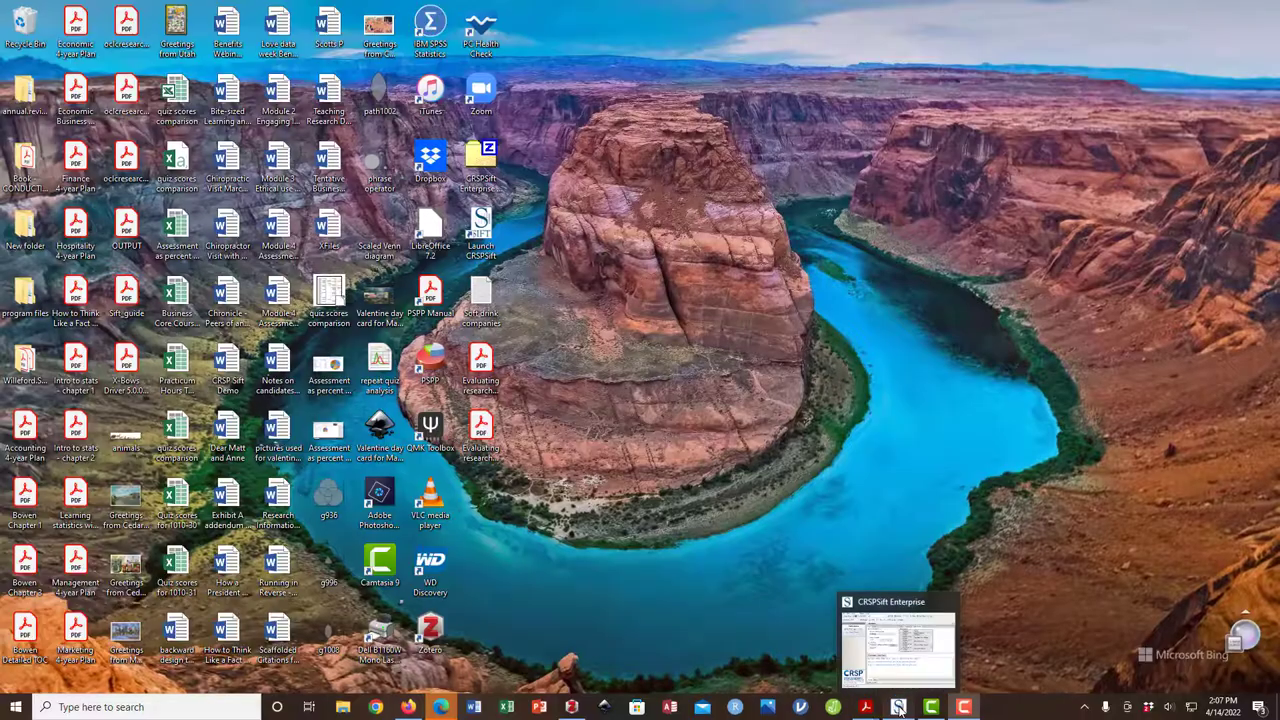
- Return to CRSPSift and create a new Time Series Access query named "Soft drinks"
click(908, 643)
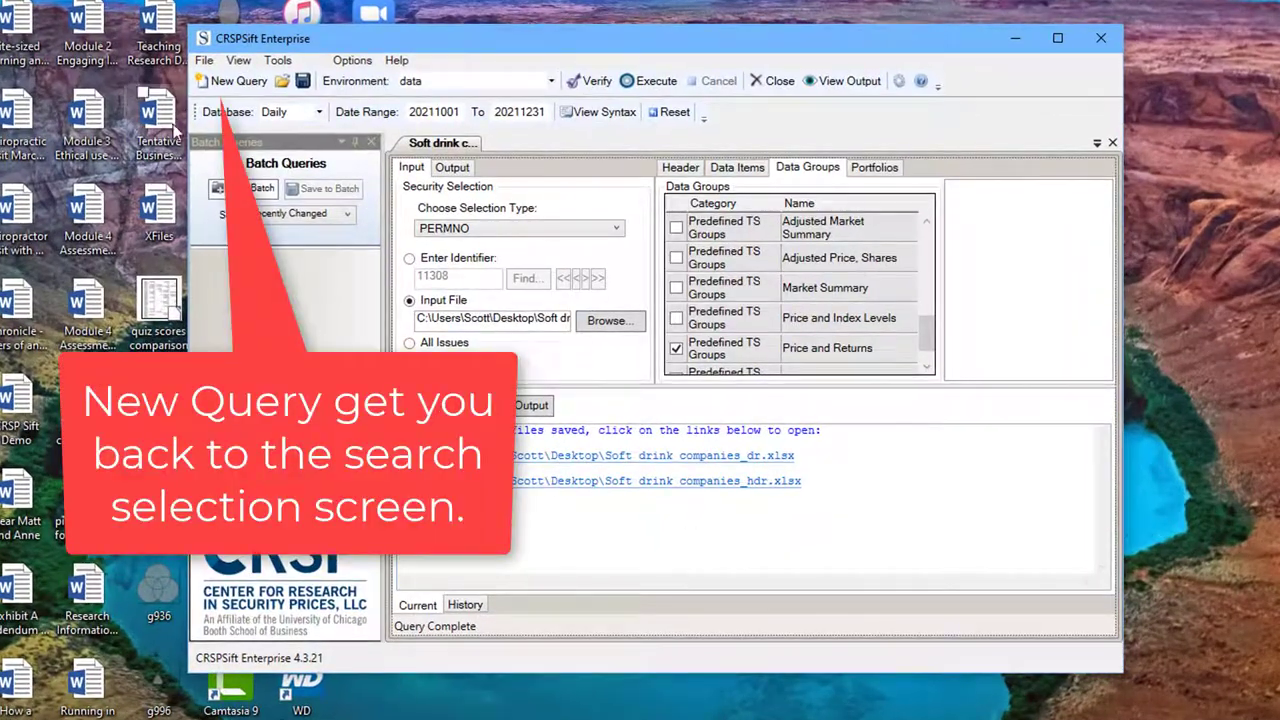
click(226, 88)
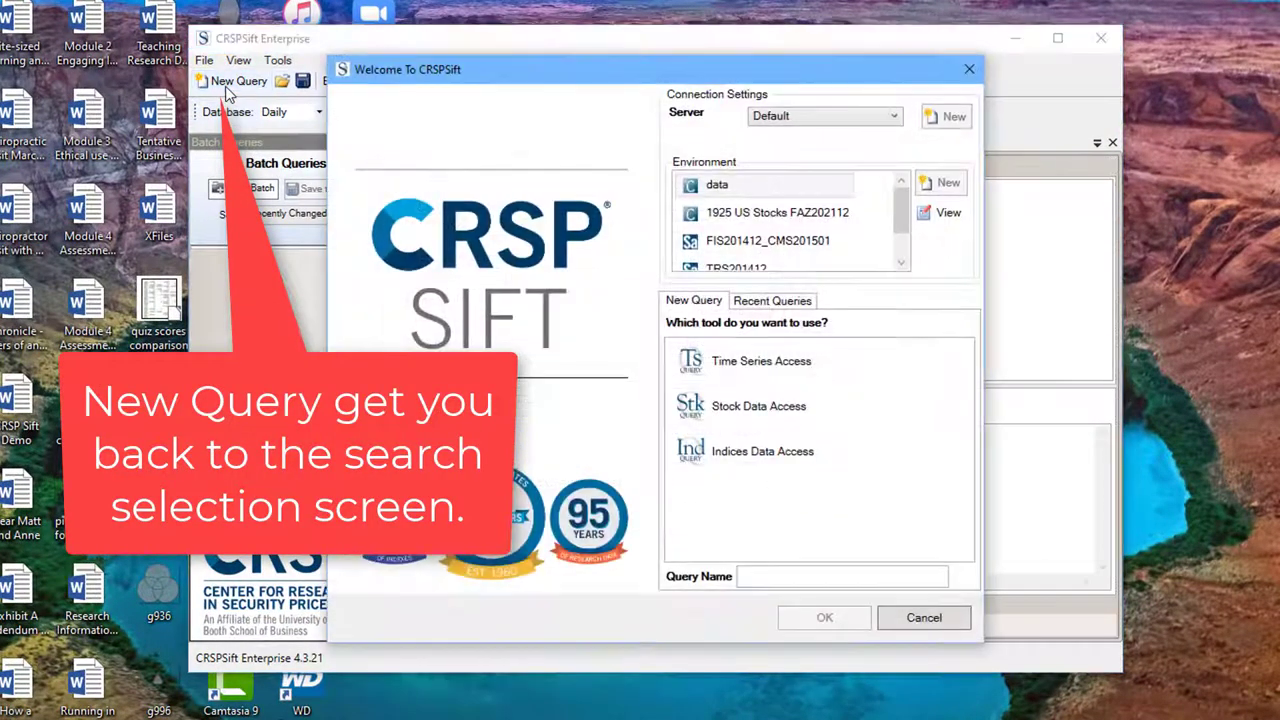
click(745, 366)
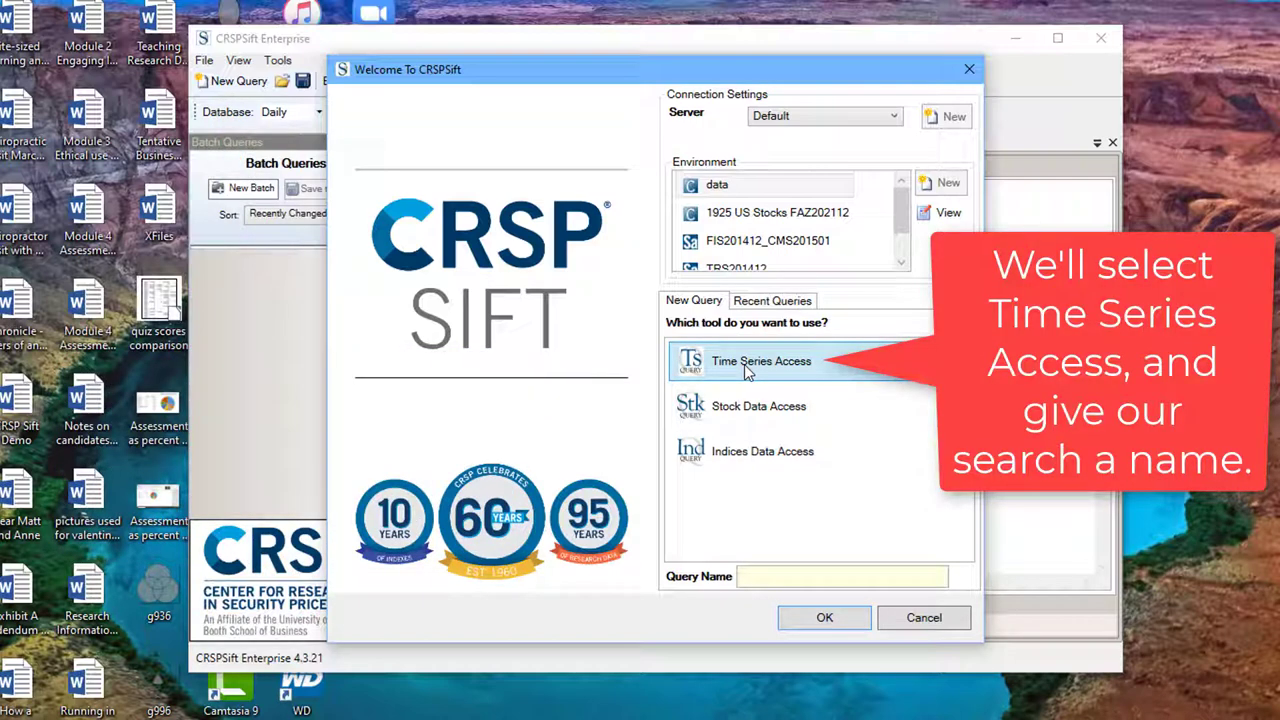
click(785, 577)
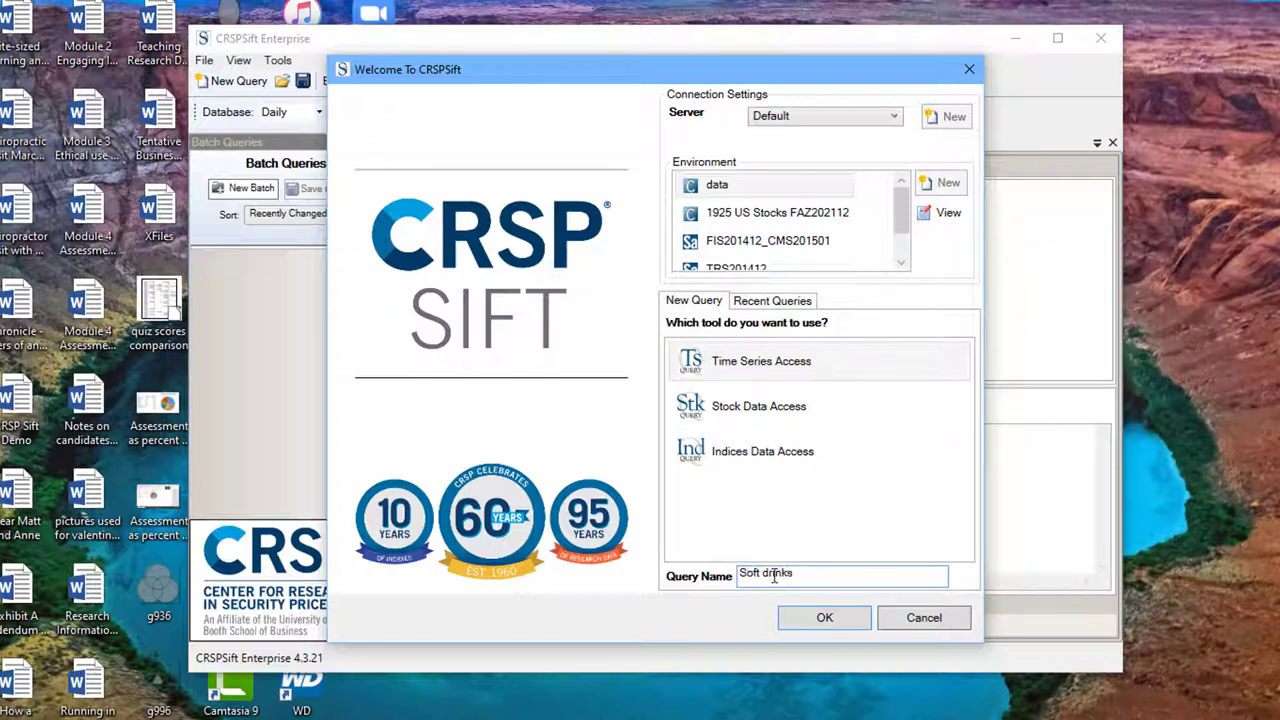
click(823, 619)
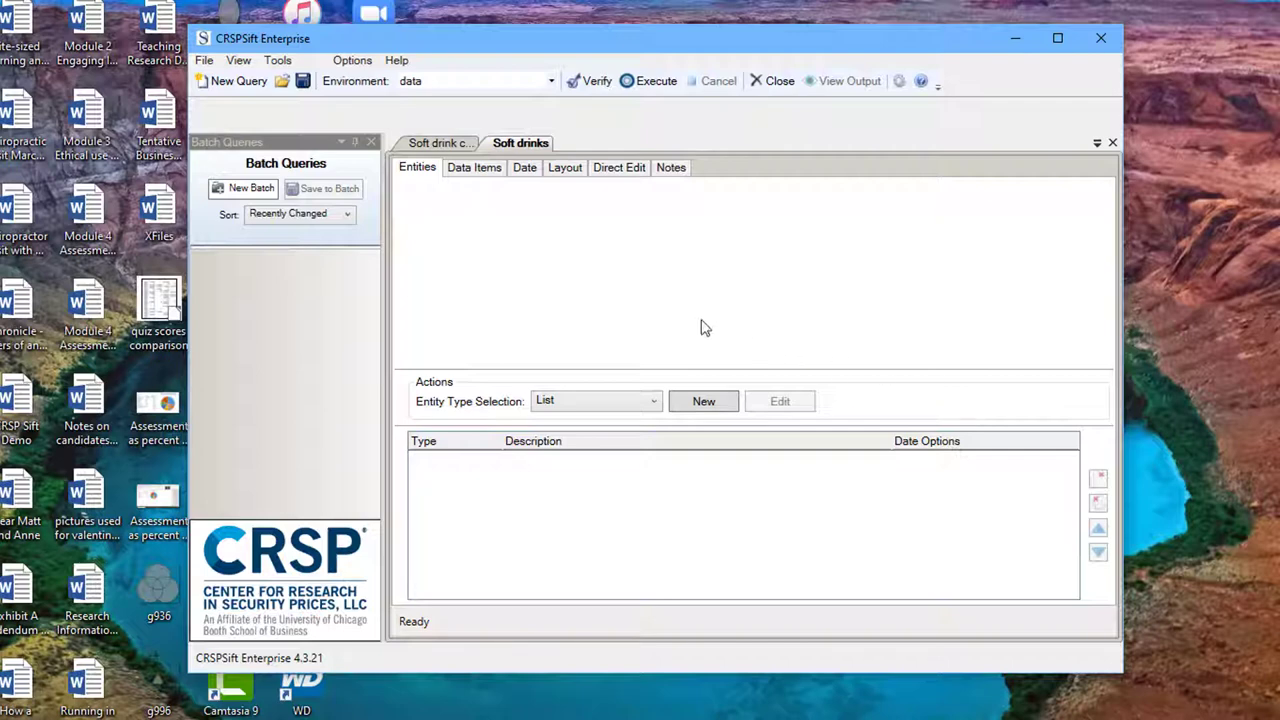
- Create a List entity identified by PERMNO and enter the companies 11308, 13859 and 17942
click(690, 411)
click(655, 408)
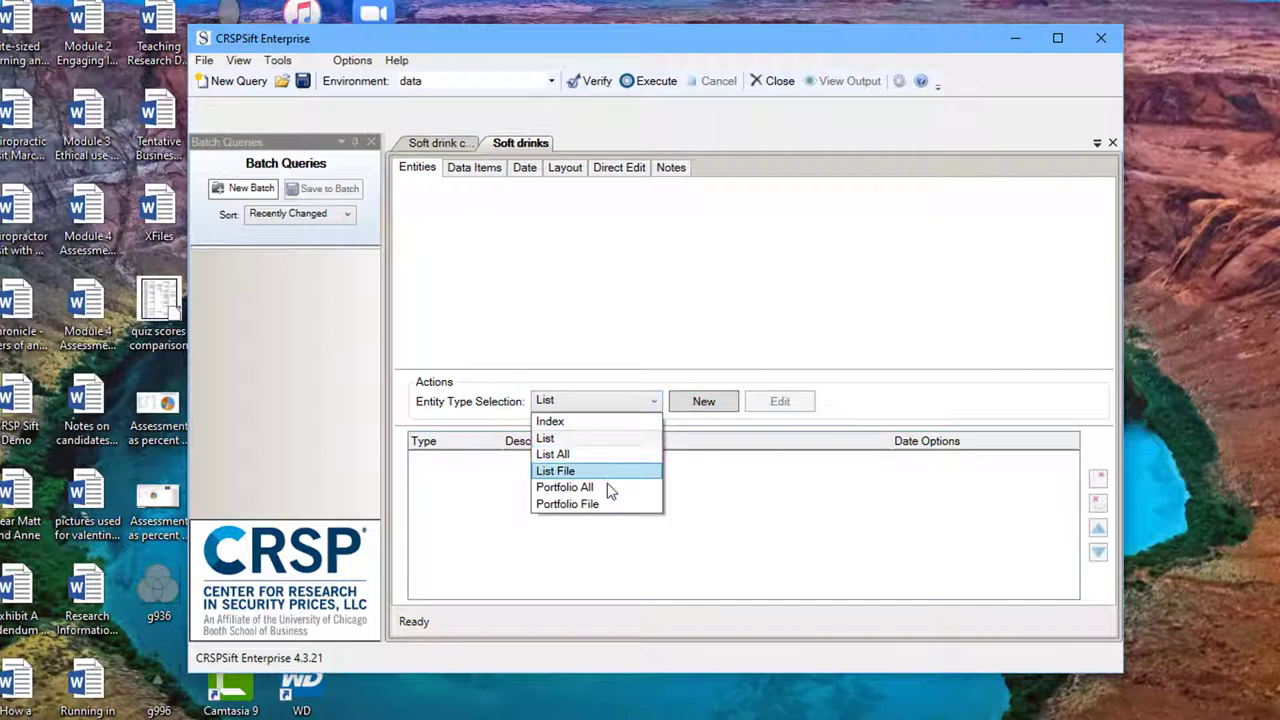
click(705, 405)
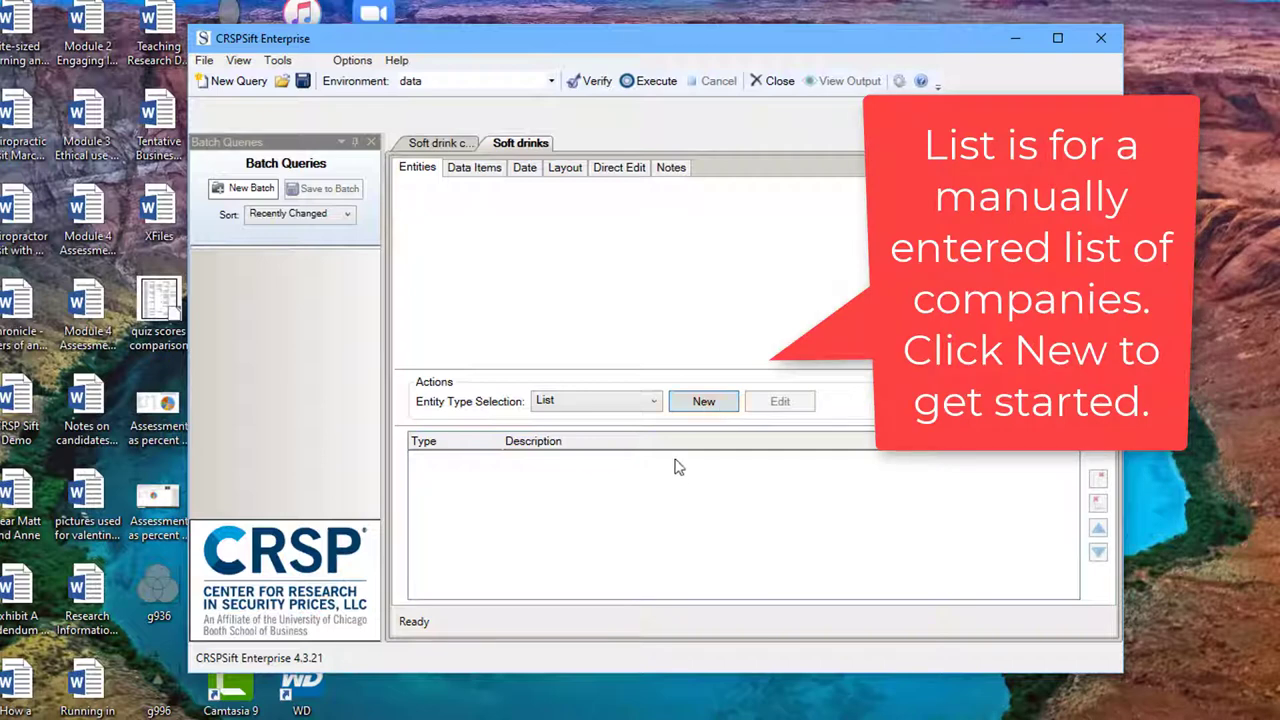
click(698, 406)
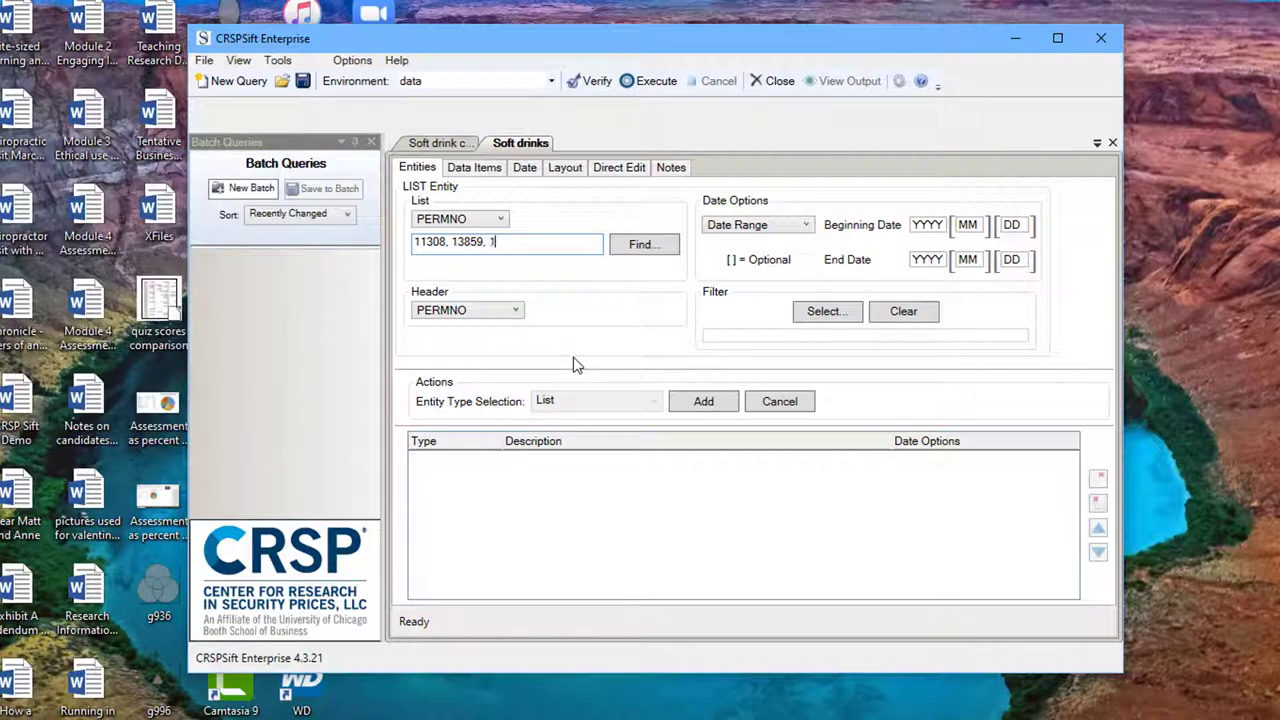
text(942)
- Set the query's daily calendar to a fixed date range from 2021-10-01 to 2021-12-31
click(524, 168)
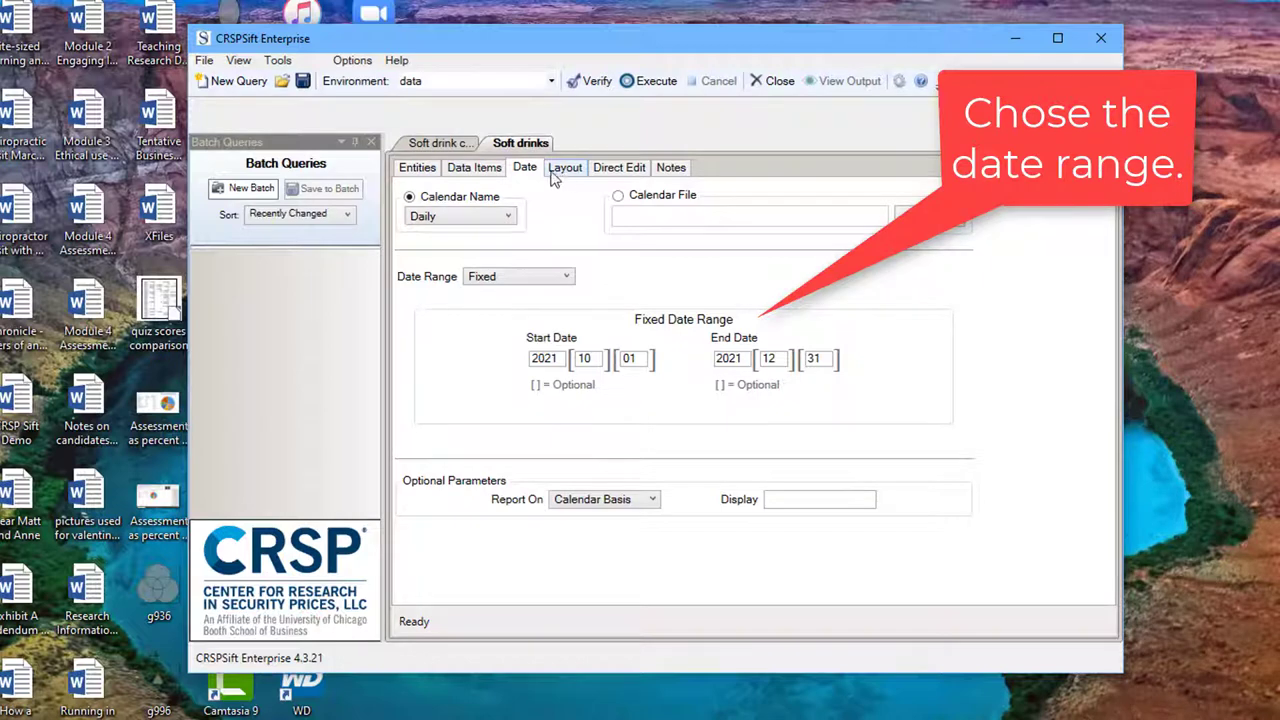
- Add the daily identification items CUSIP, Header and PERMCO to the query's data items
click(465, 172)
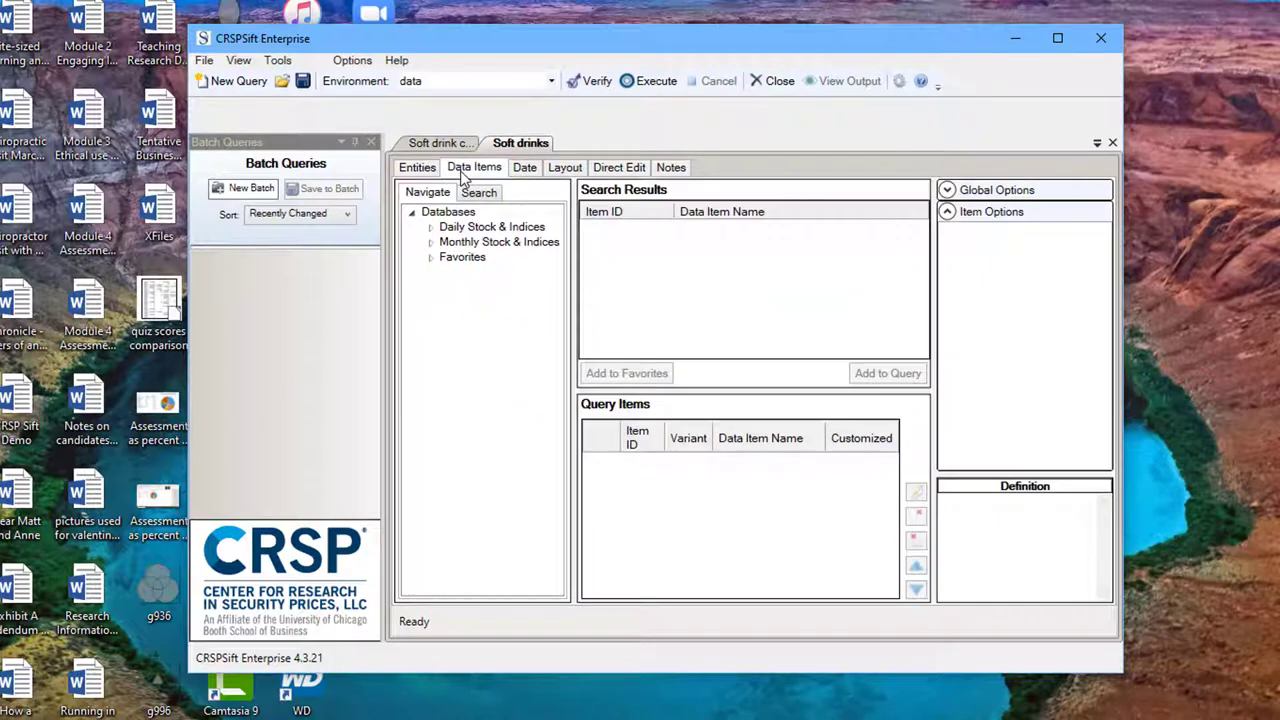
click(432, 229)
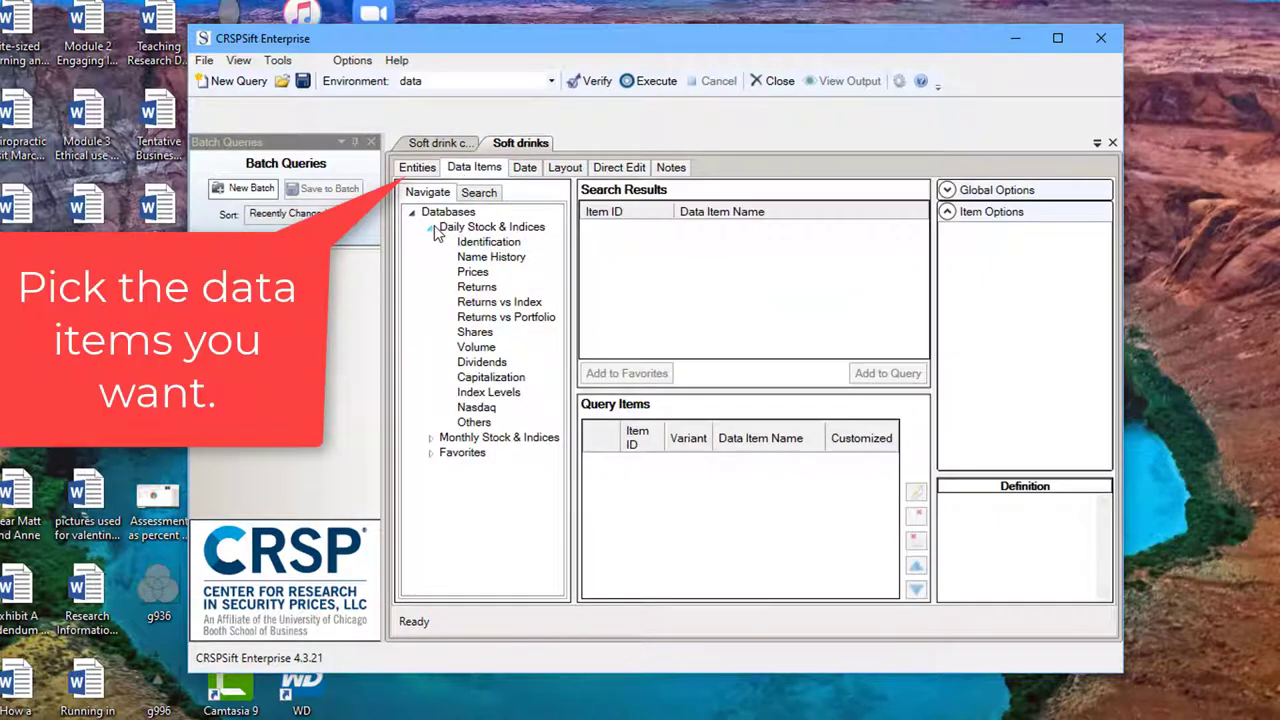
click(503, 245)
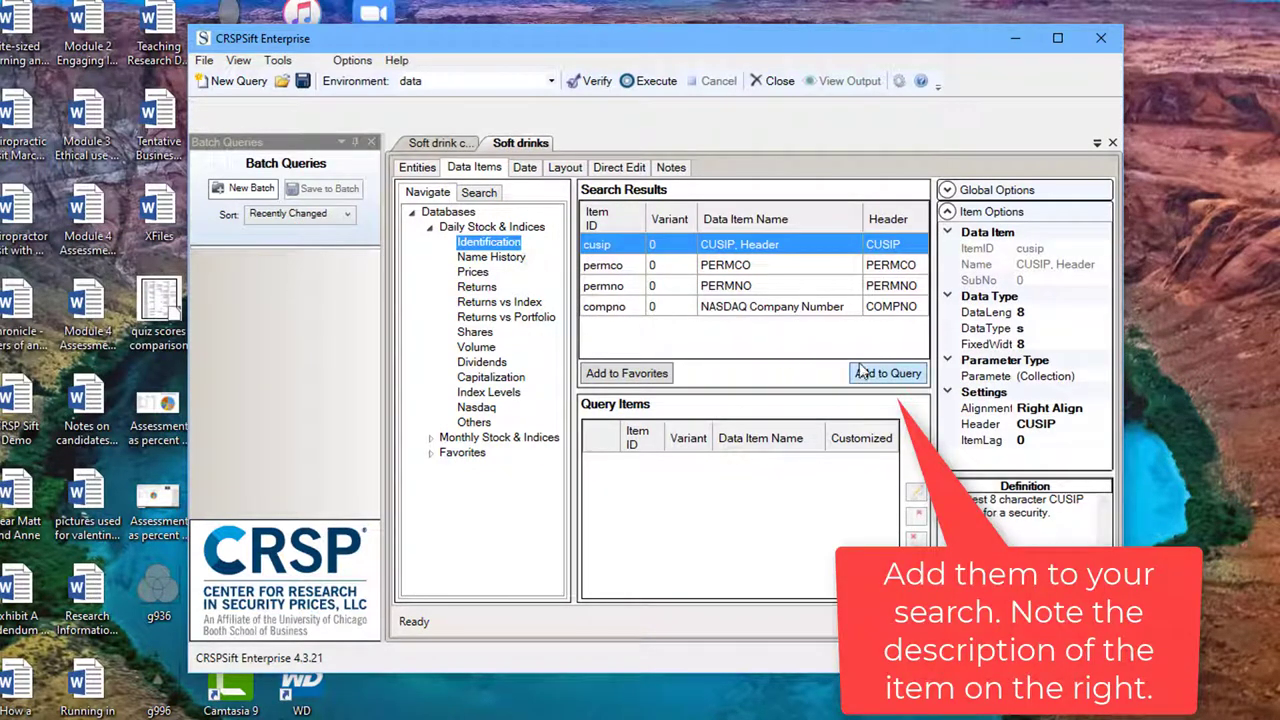
ctrl+click(604, 266)
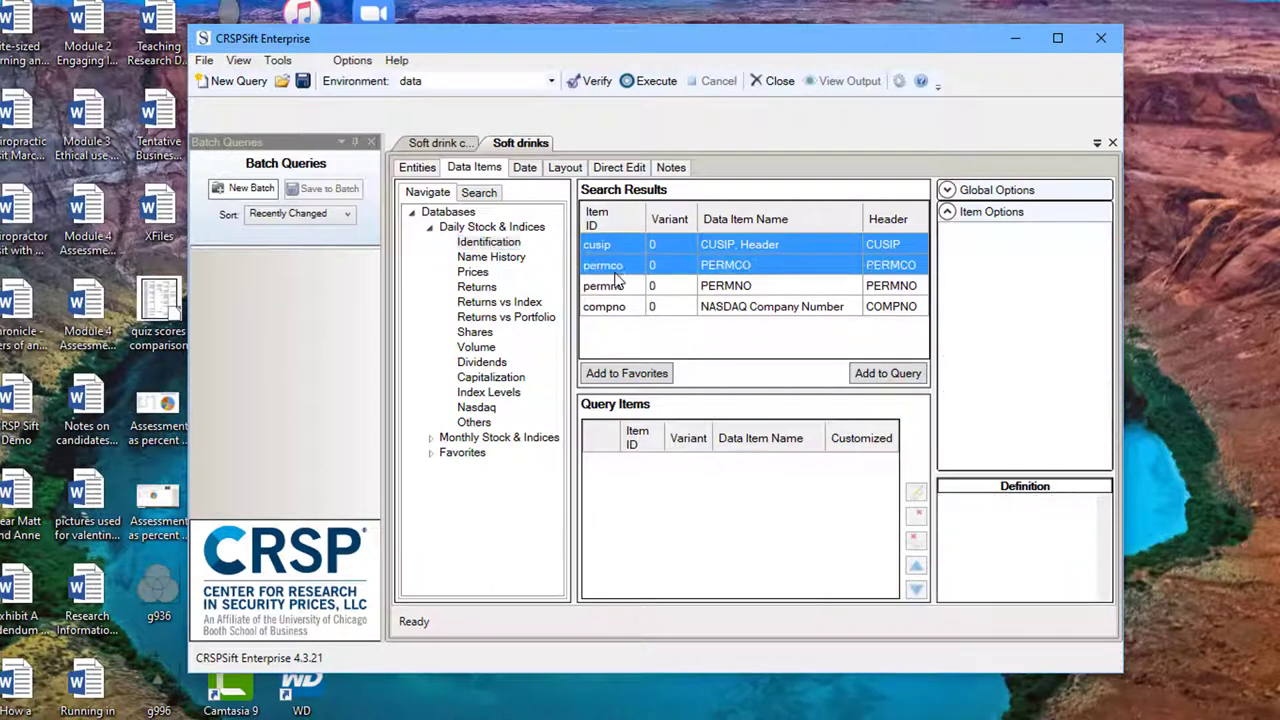
click(887, 375)
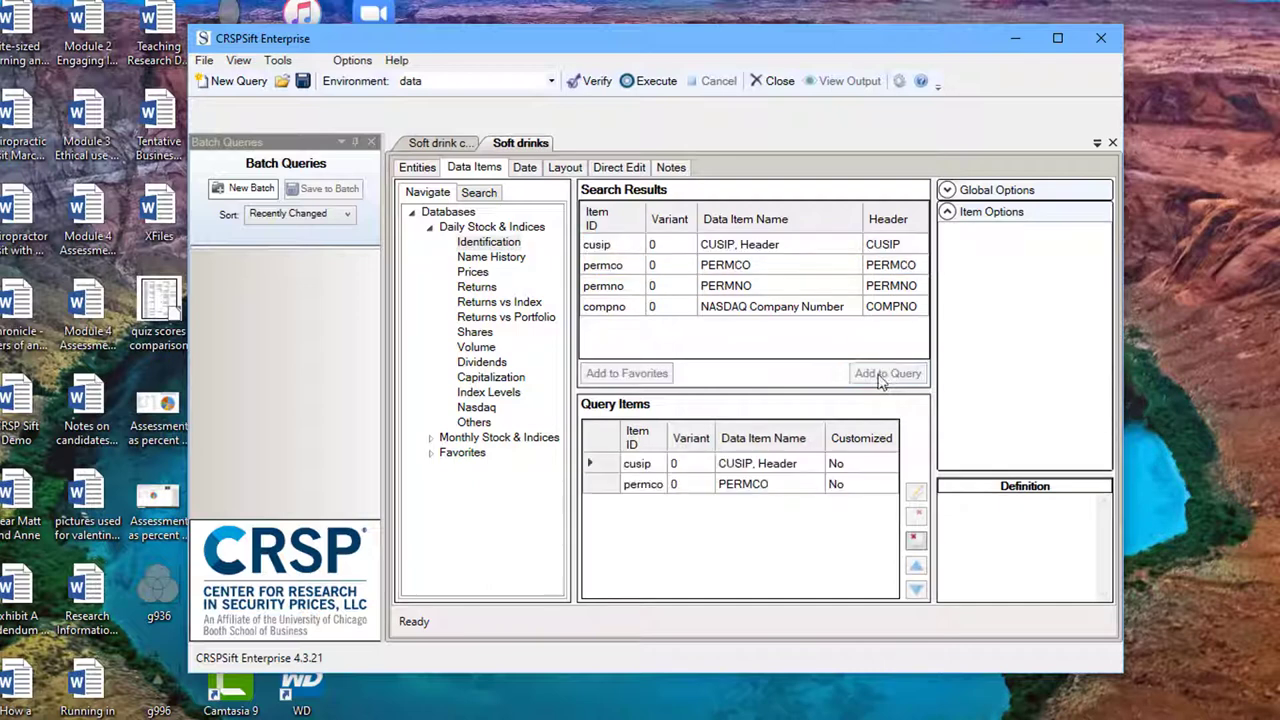
- Add the daily price items Highest Close and Lowest Close to the query
click(474, 273)
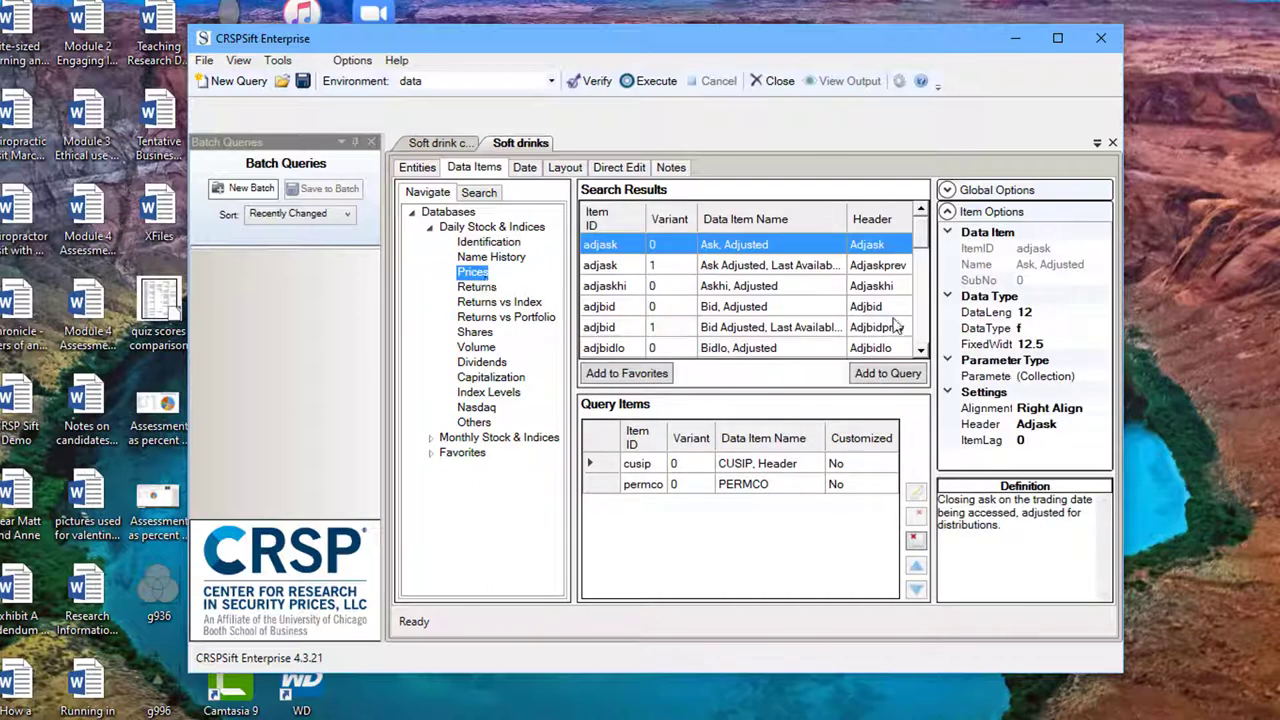
drag(922, 238, 919, 308)
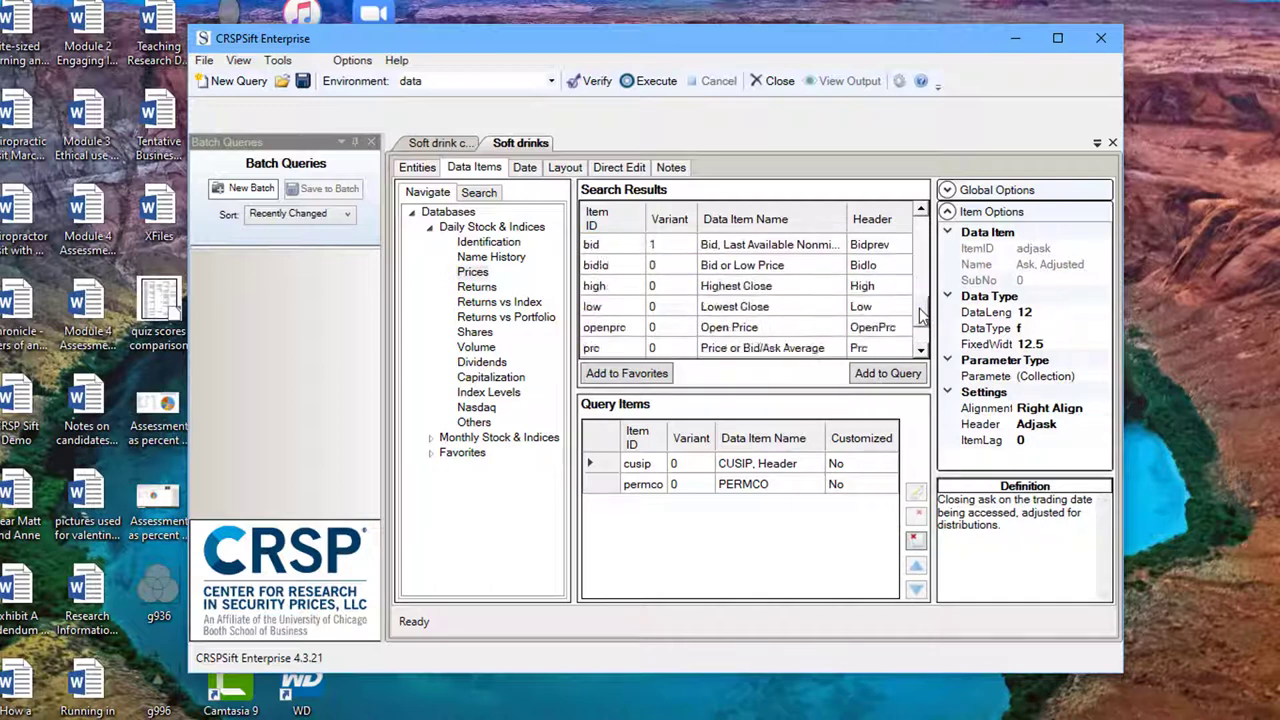
click(604, 296)
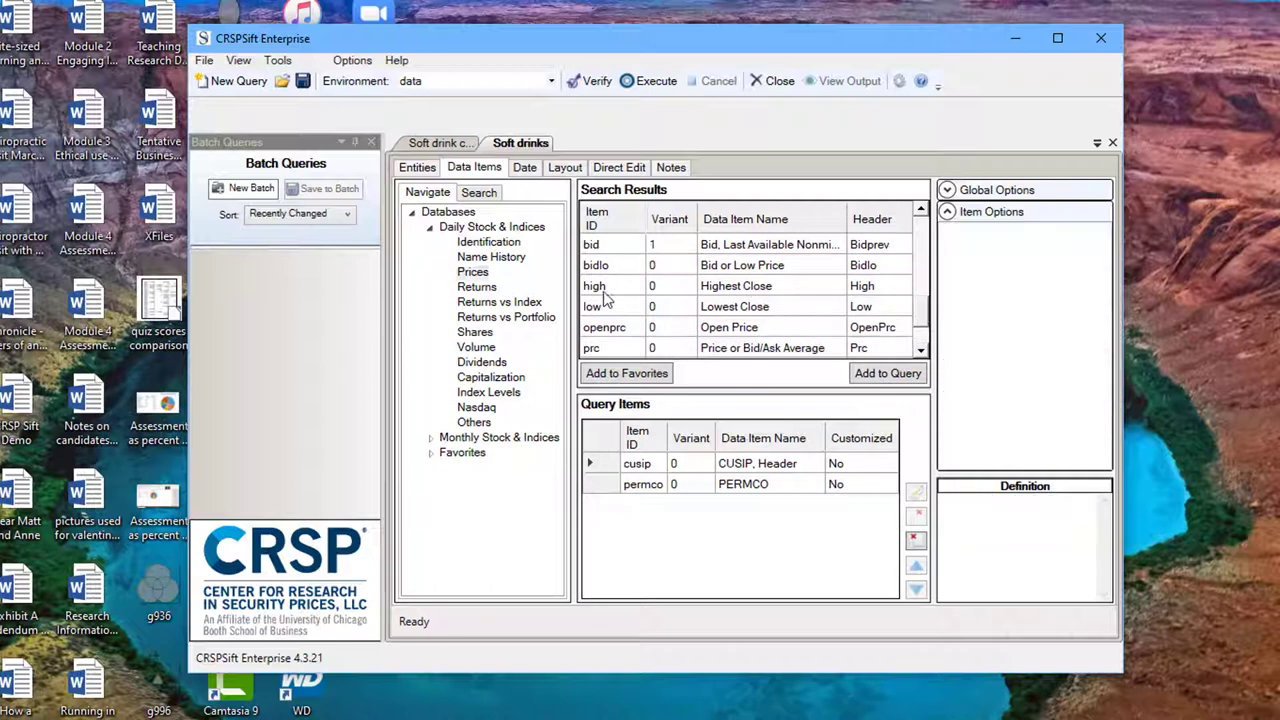
shift+click(604, 290)
click(610, 290)
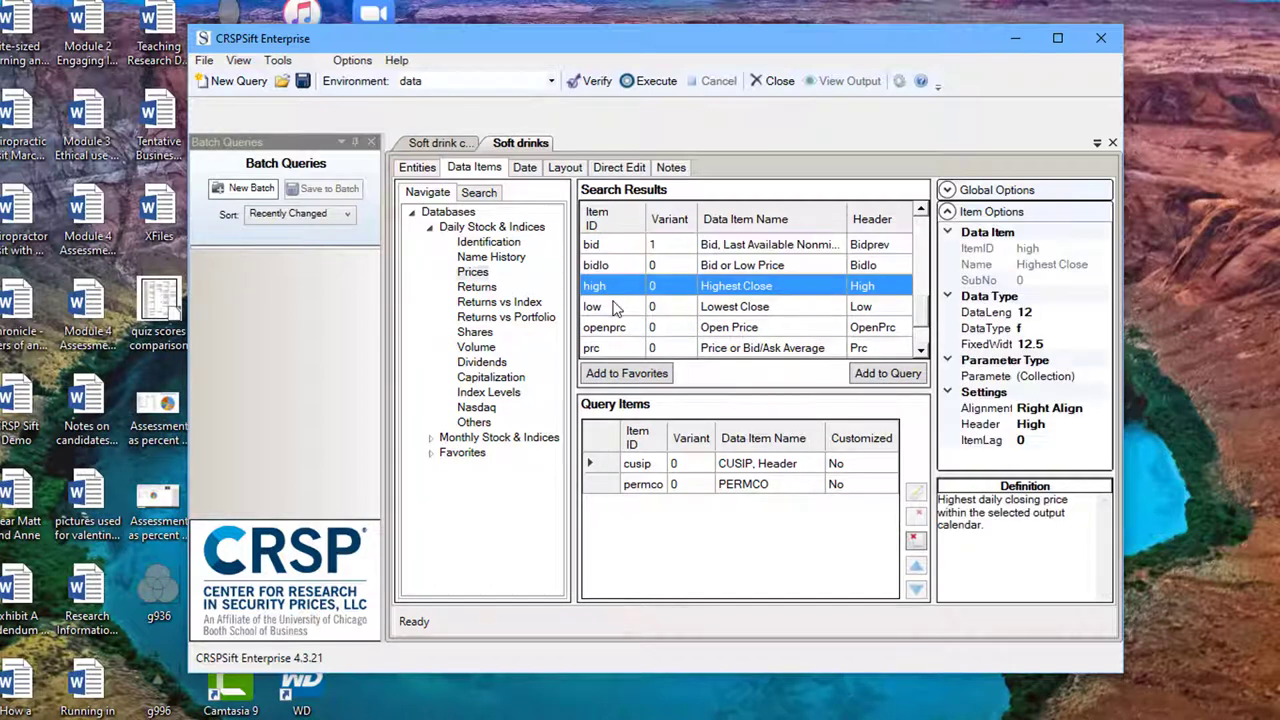
shift+click(614, 308)
click(880, 373)
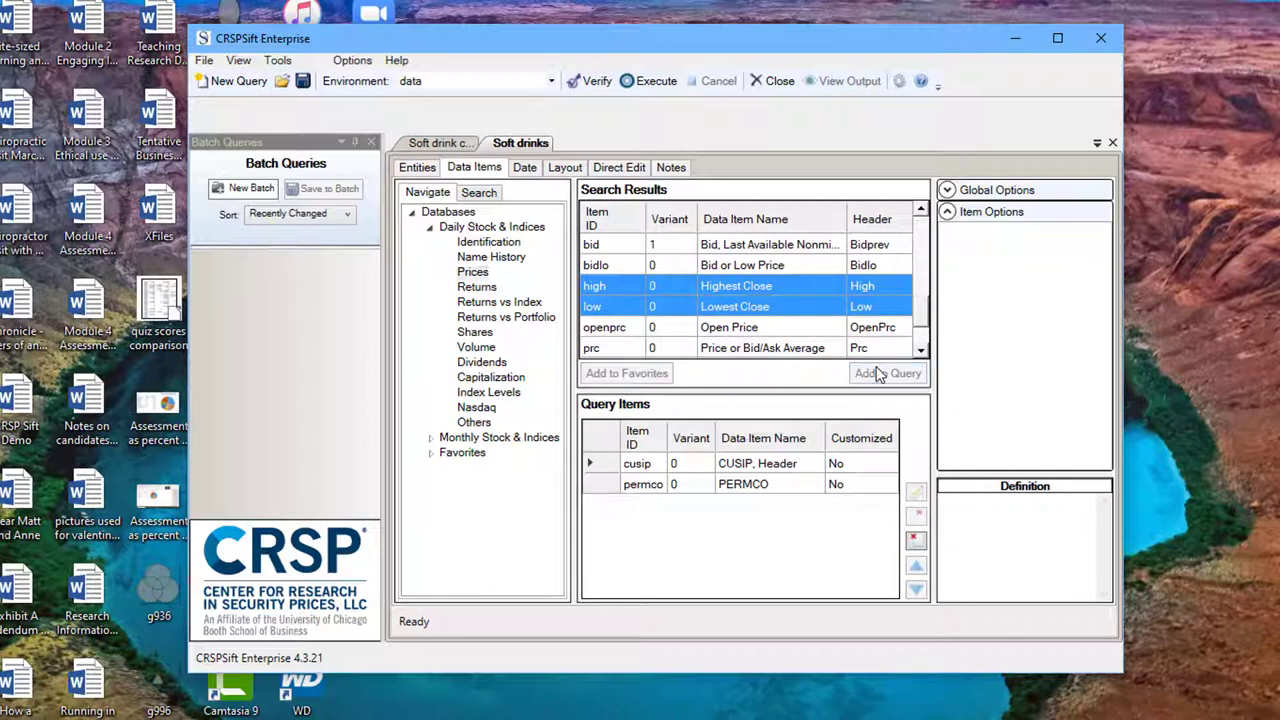
- Set the query's output to an Excel 2007 Workbook (*.xlsx) with the file name "Soft drinks time series"
click(562, 170)
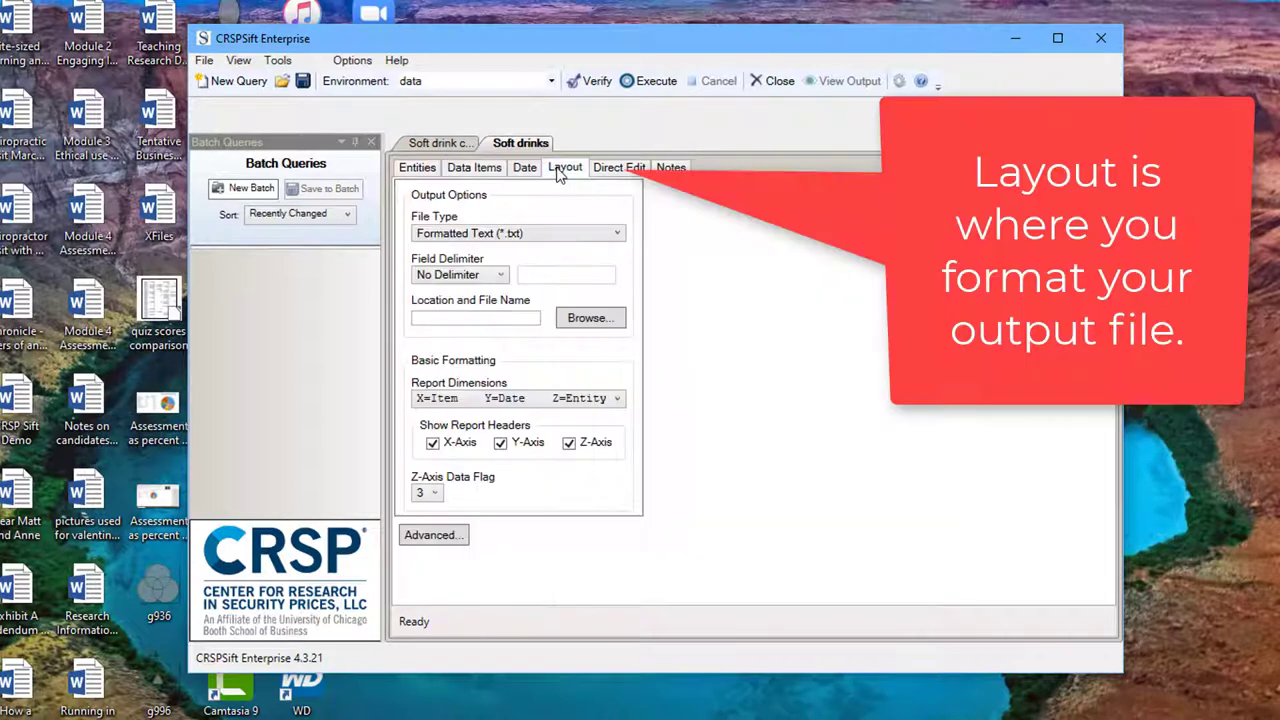
click(565, 238)
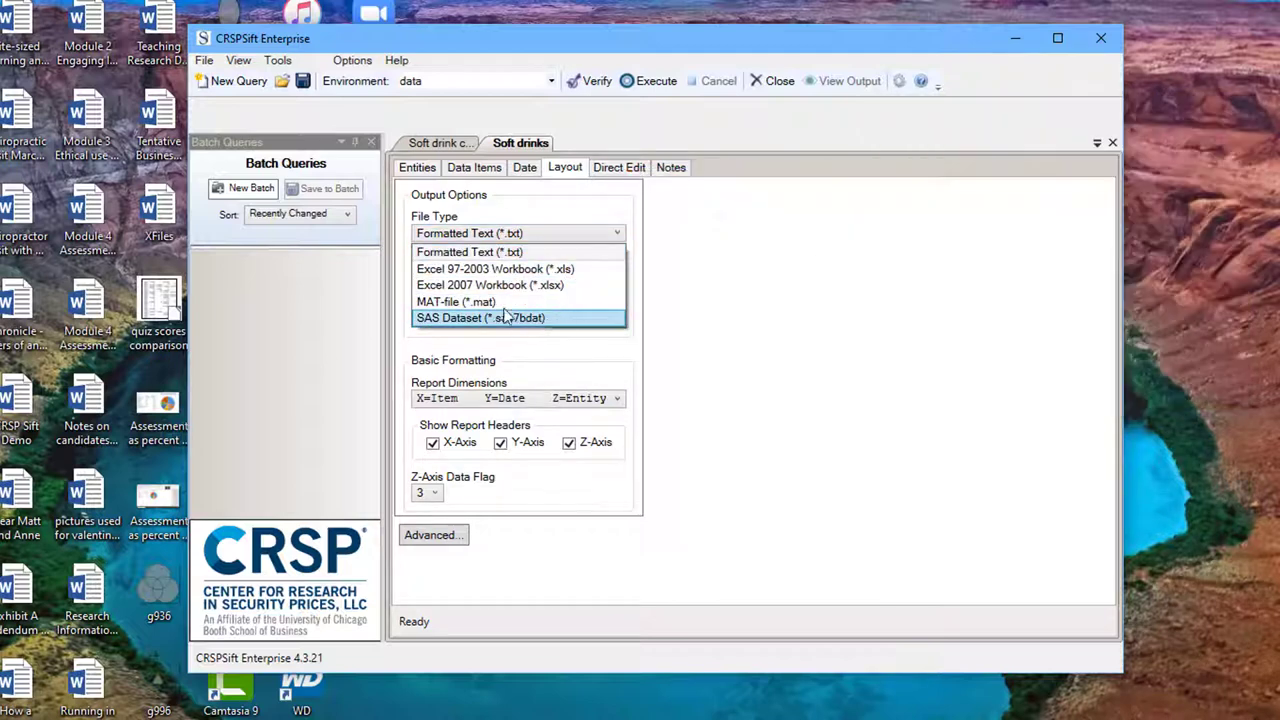
click(478, 290)
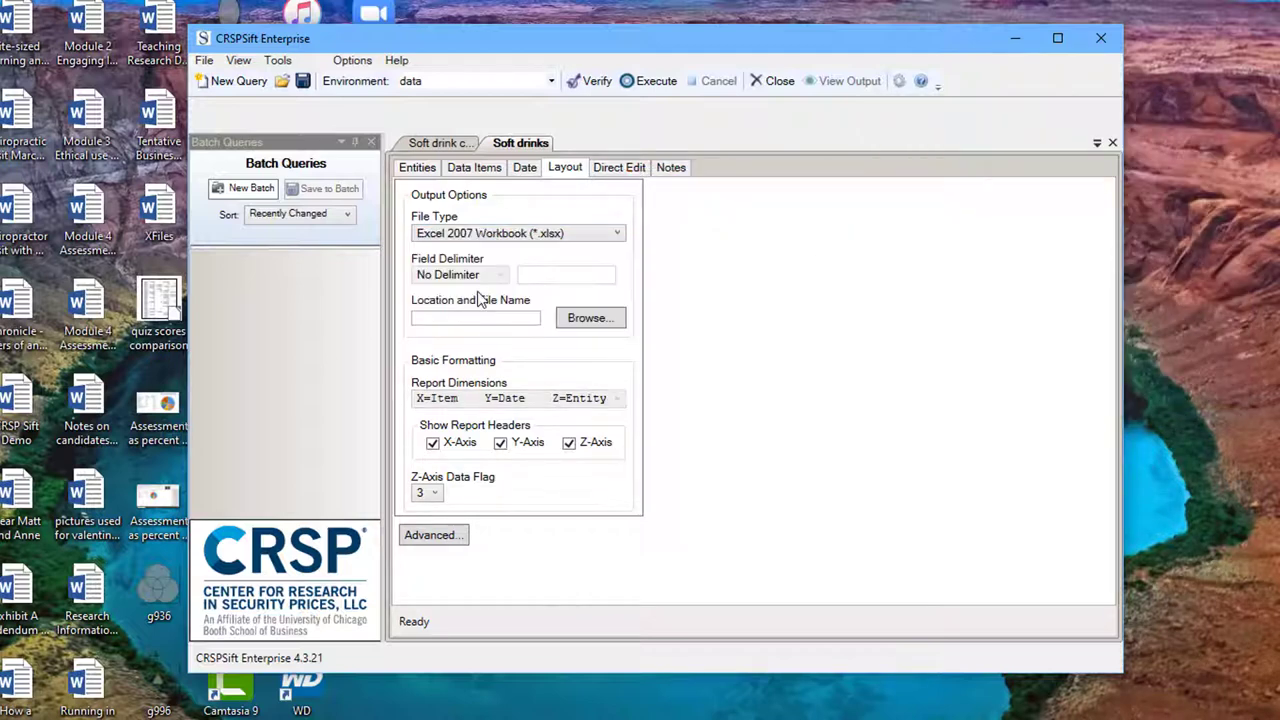
click(588, 318)
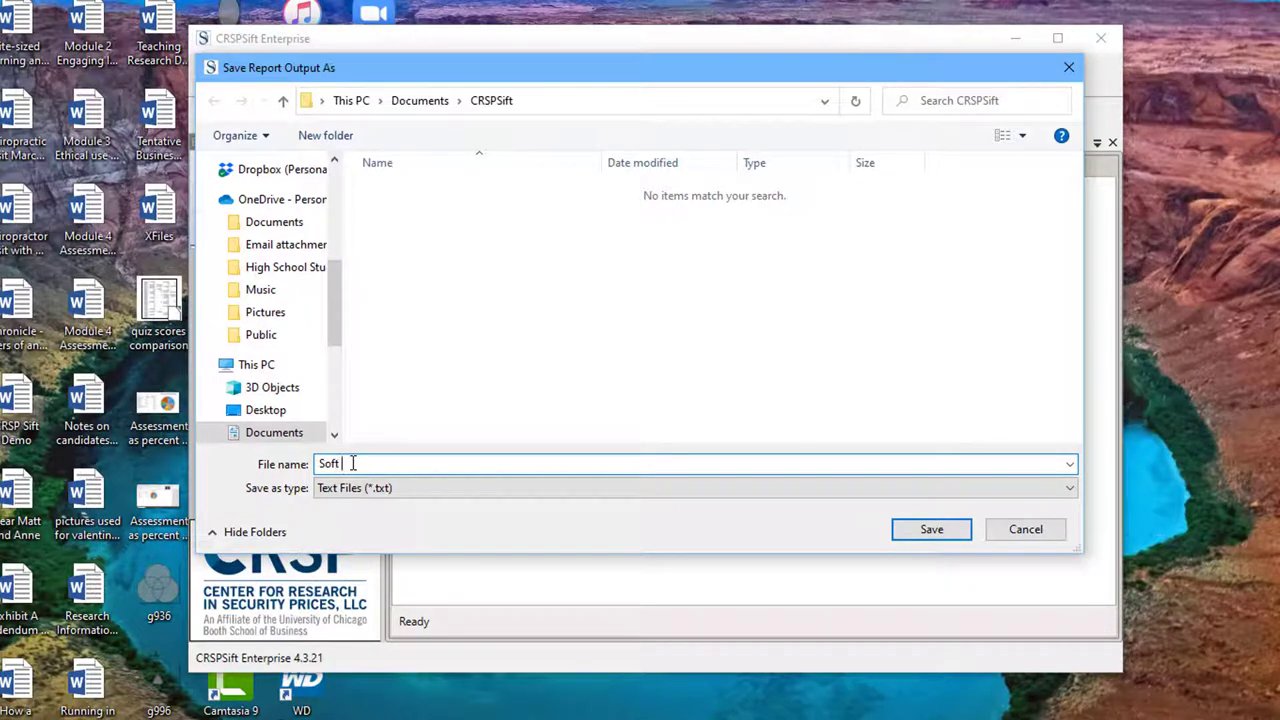
text(Soft drinks time)
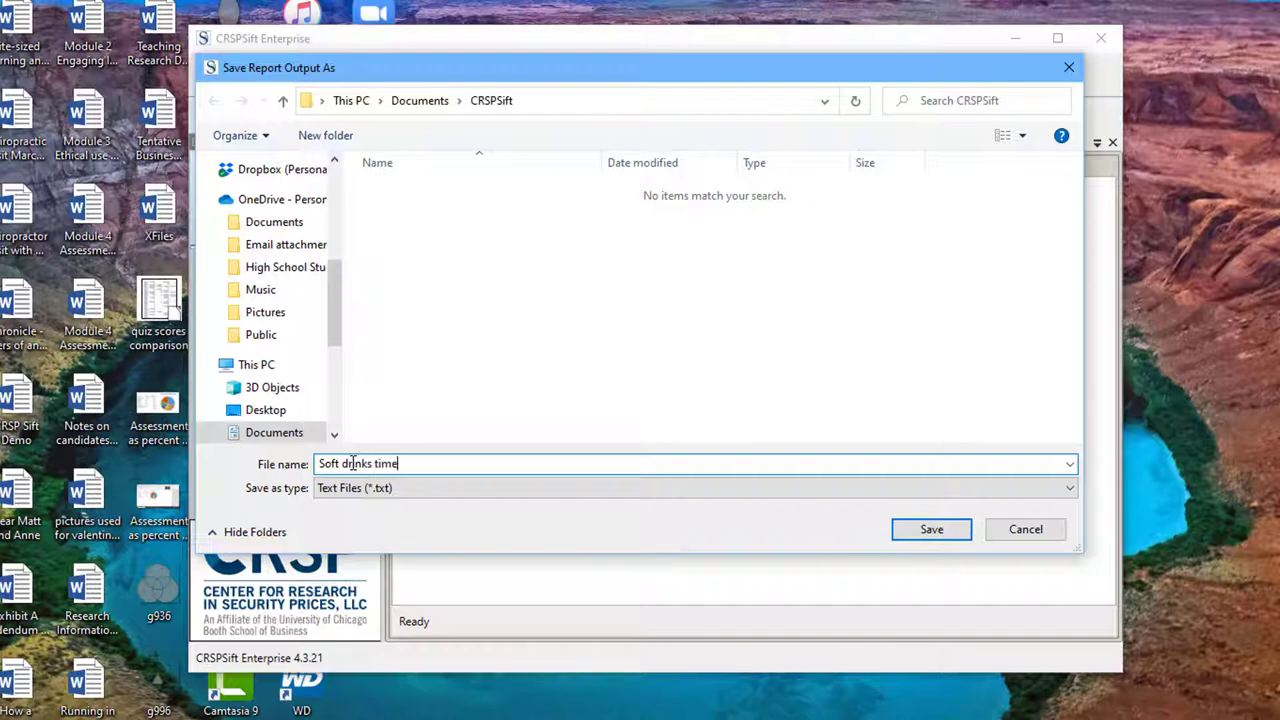
text( sea)
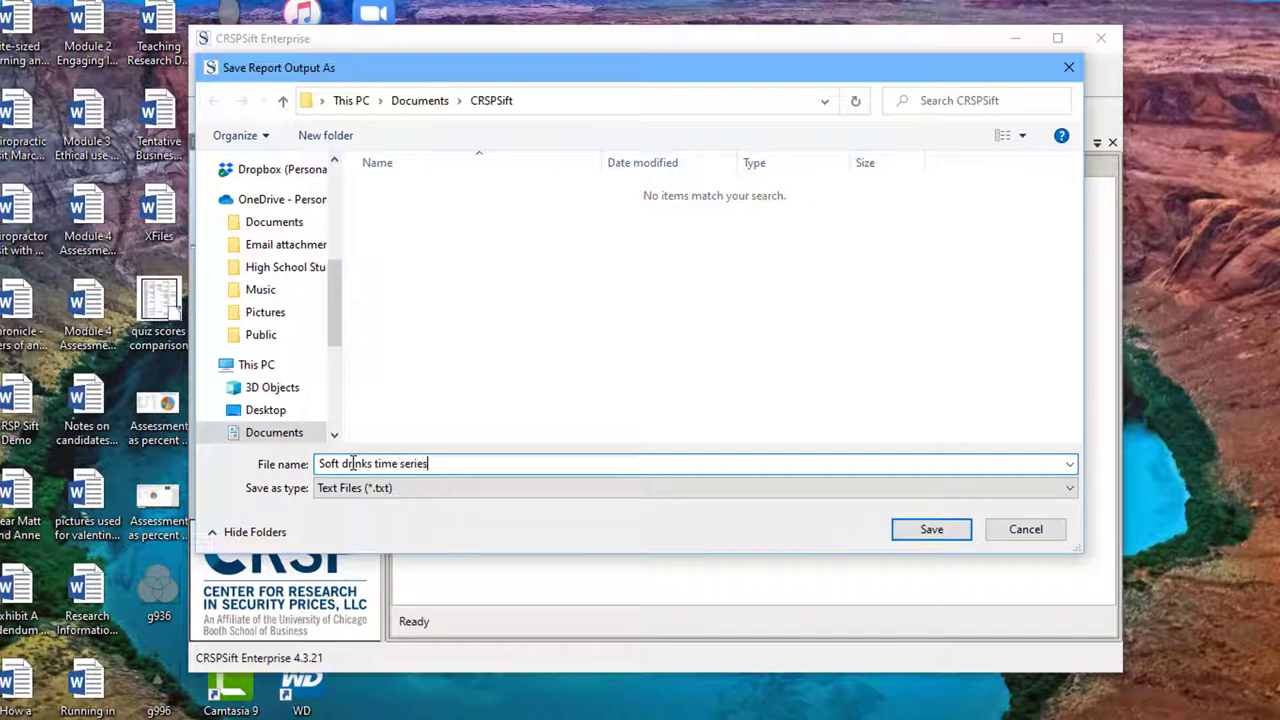
key(Return)
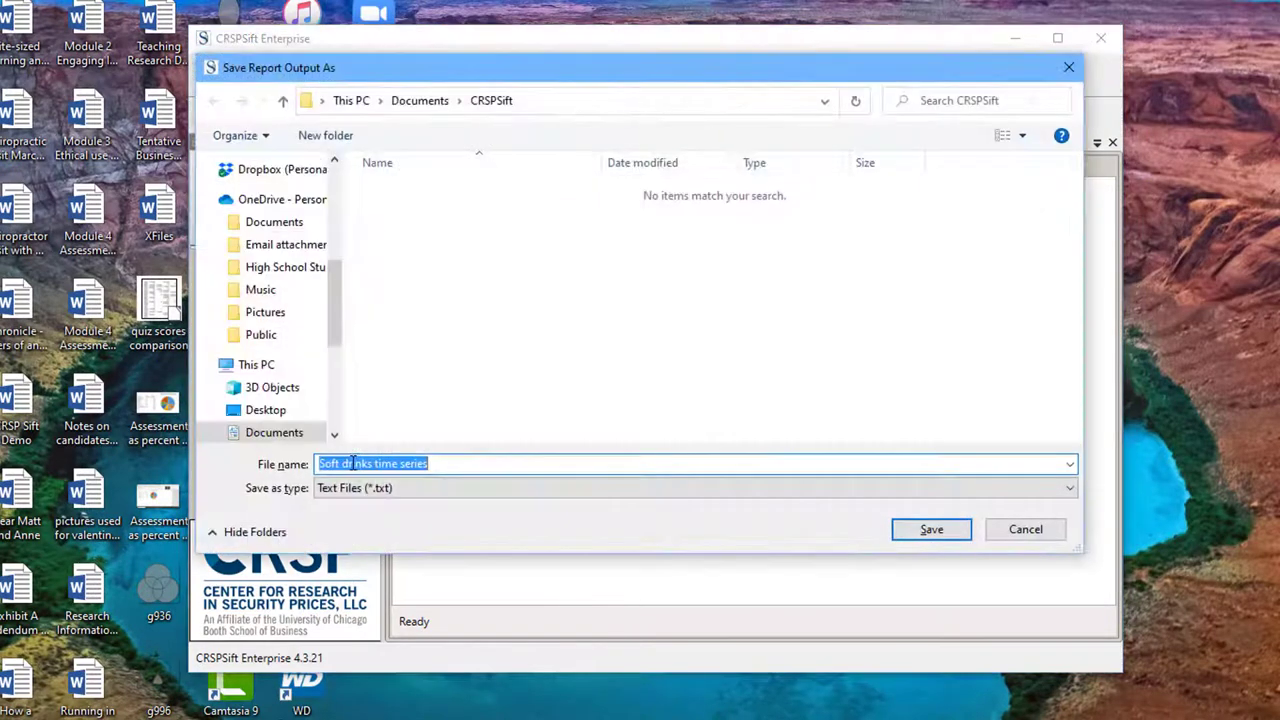
click(932, 530)
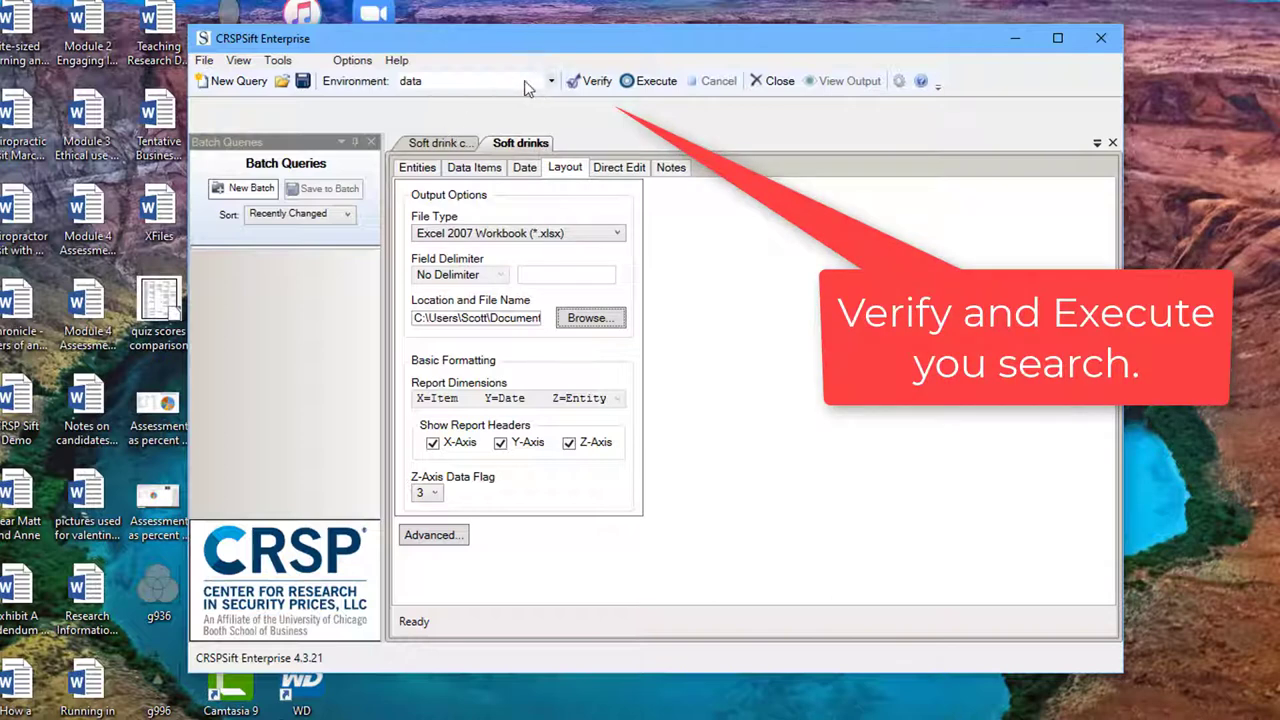
- Verify and execute the query, and open the exported "Soft drinks time series" workbook in Excel from the desktop
click(582, 85)
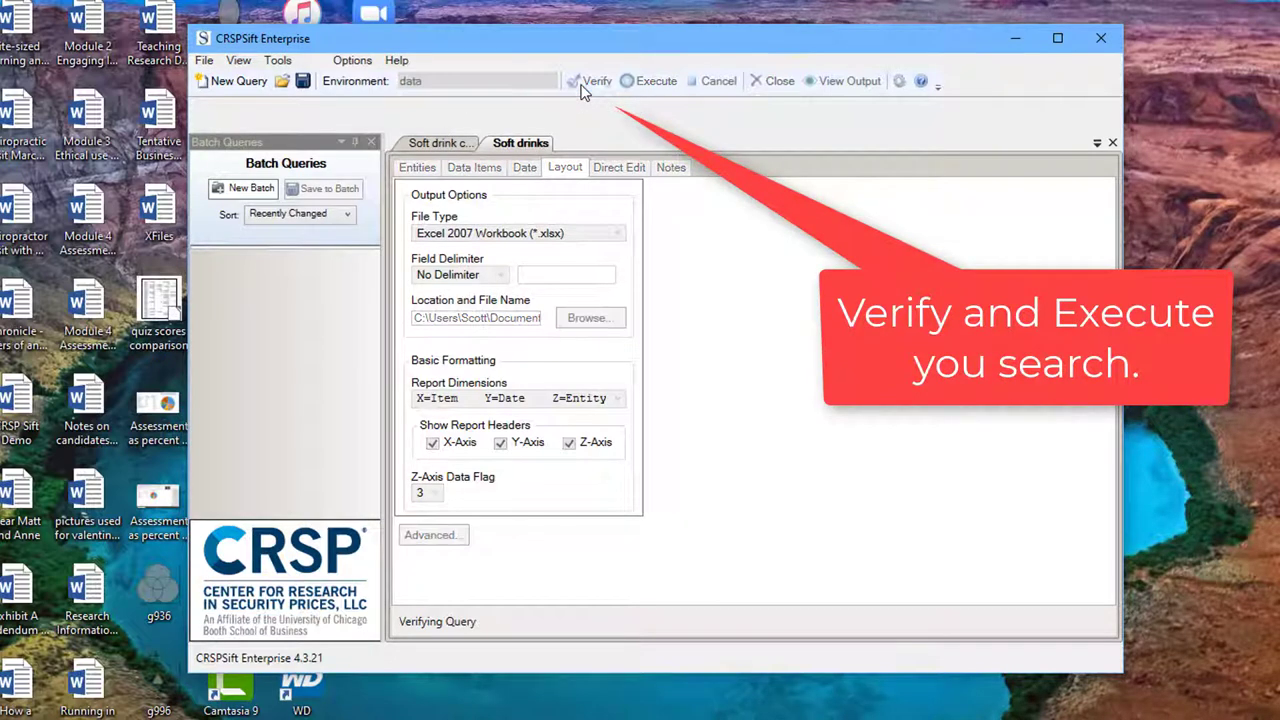
click(644, 86)
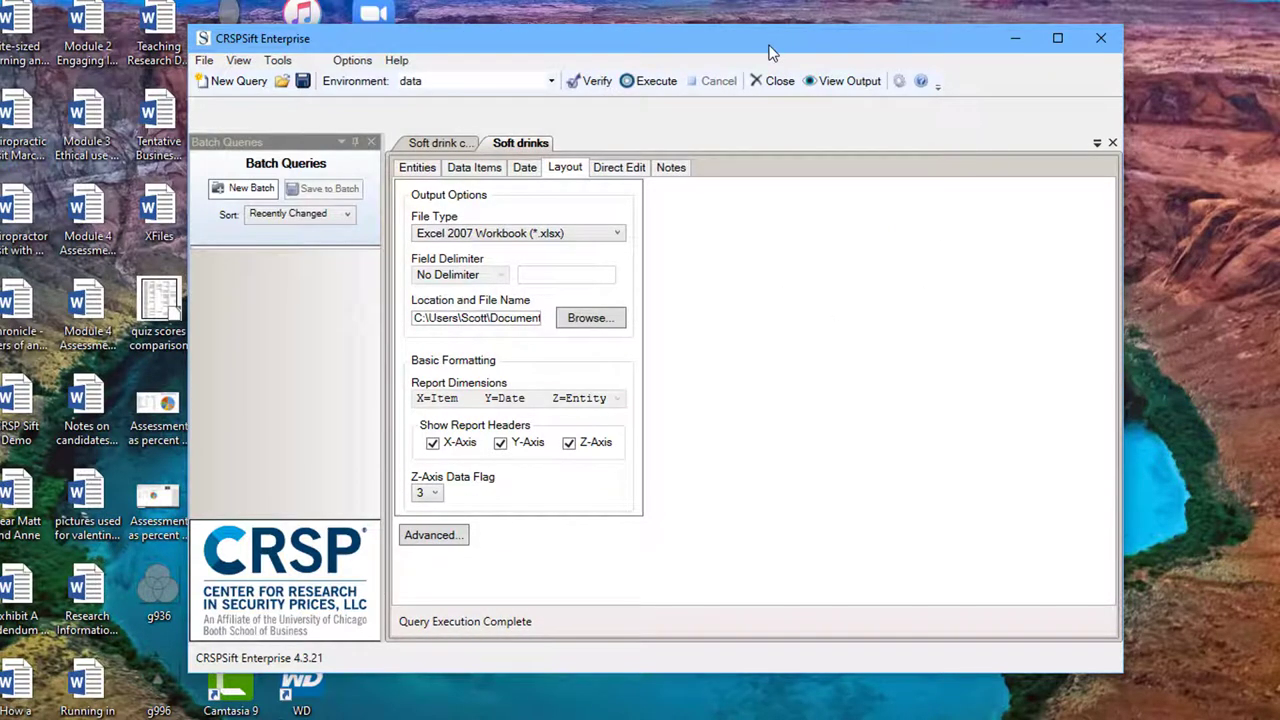
drag(806, 44, 1137, 69)
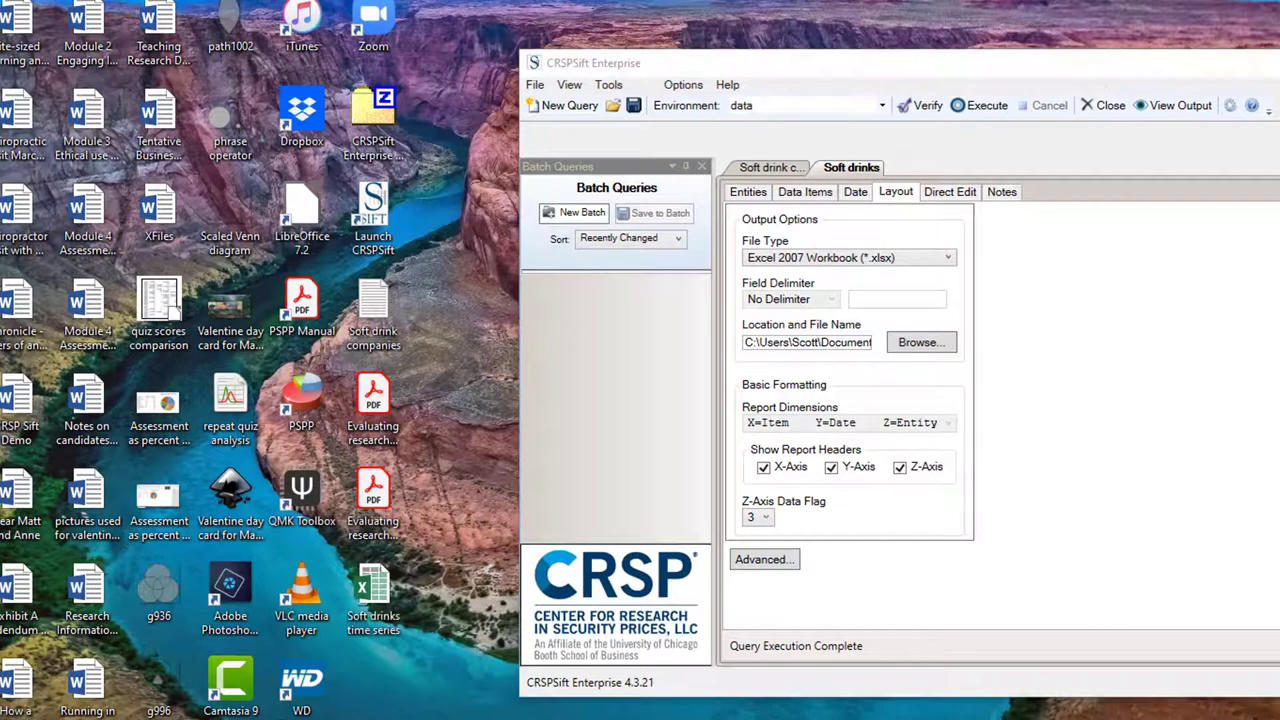
click(367, 598)
double_click(368, 598)
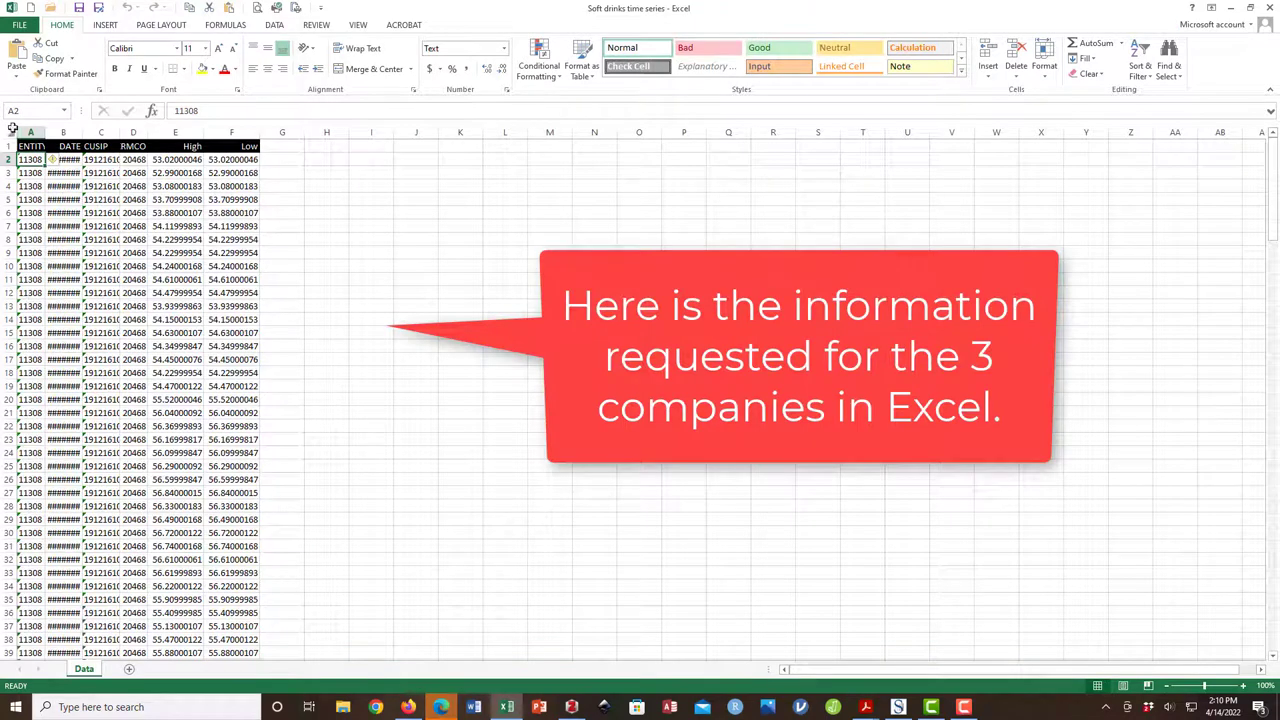
- Autofit columns A to F of the Data sheet and review the rows of the three companies
double_click(45, 131)
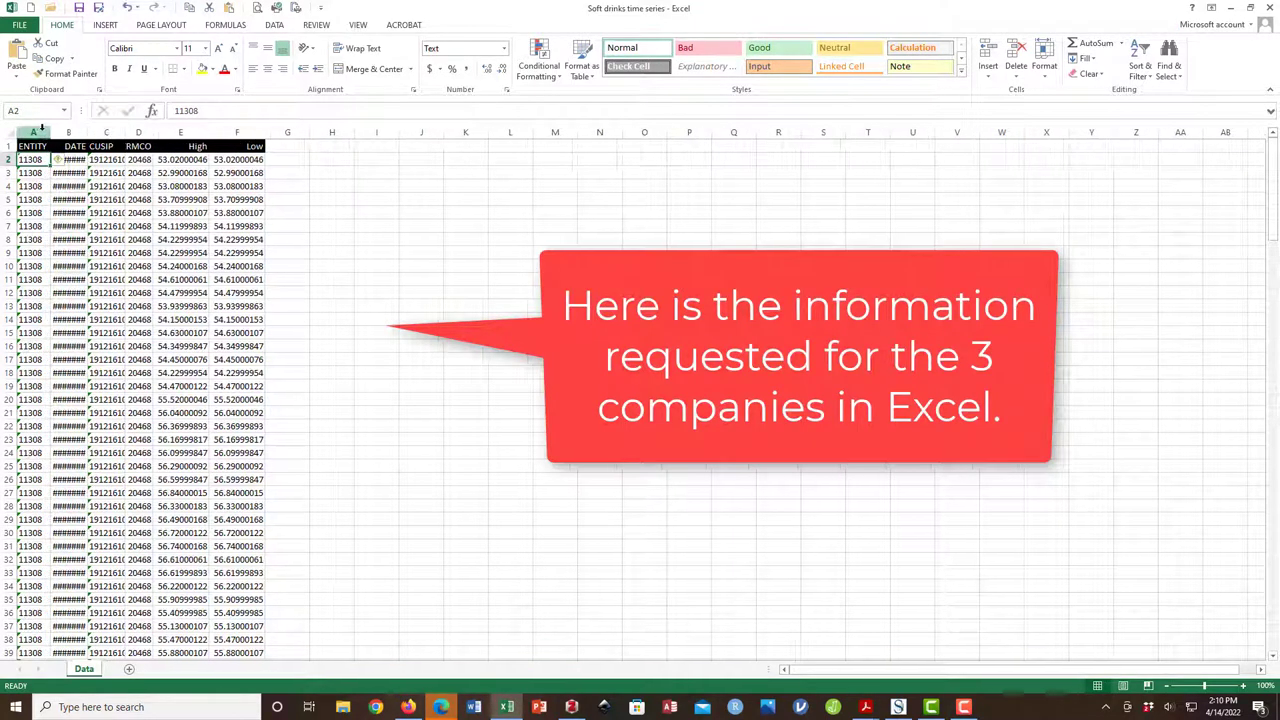
click(33, 131)
drag(148, 131, 240, 131)
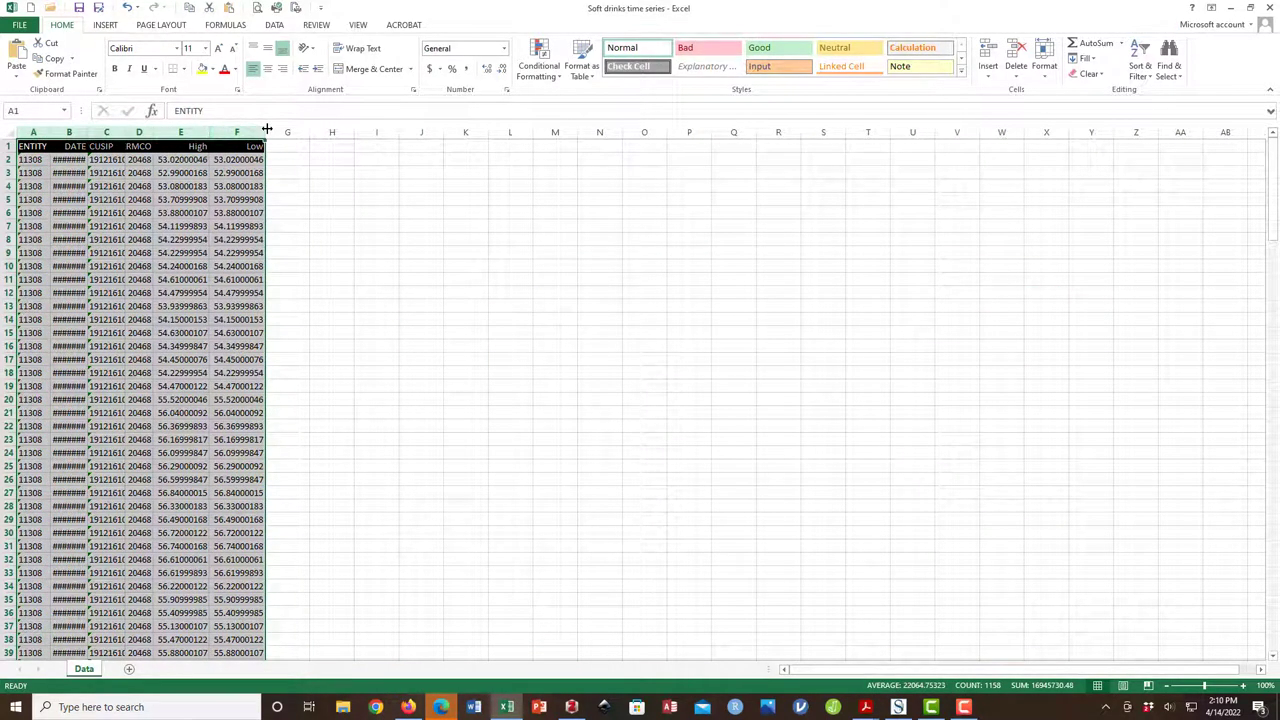
double_click(266, 131)
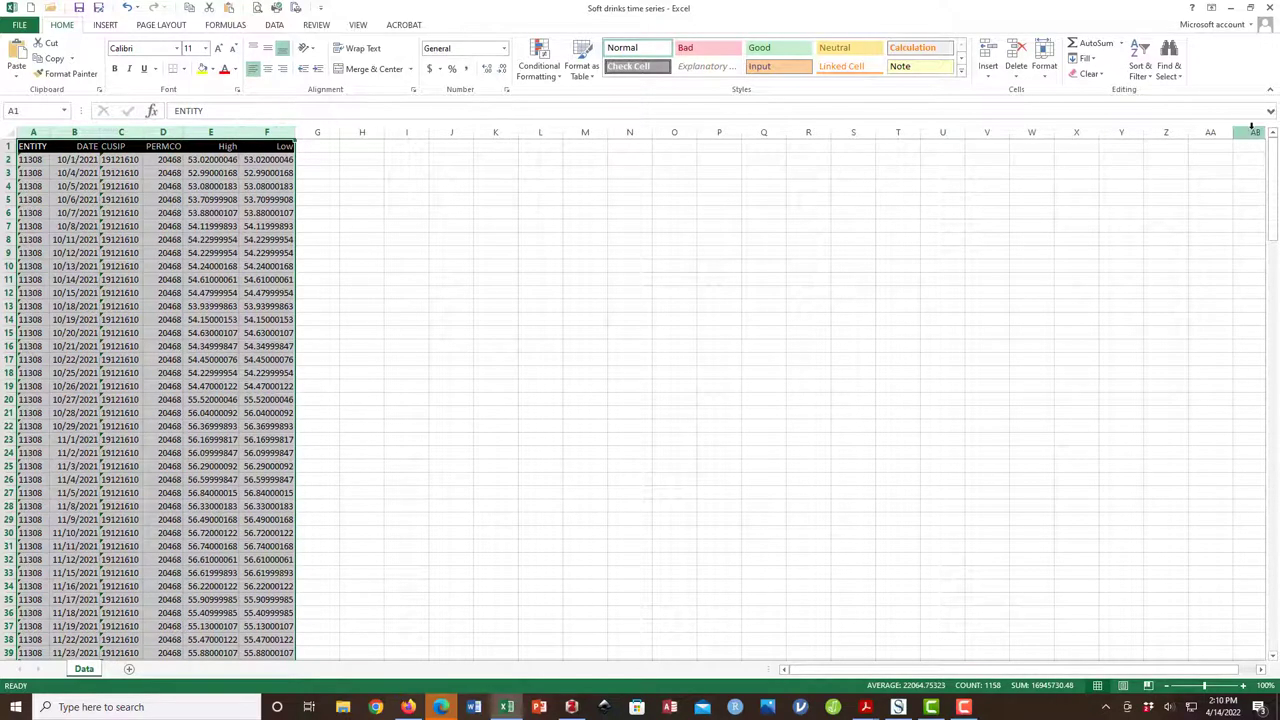
drag(1272, 170, 1241, 461)
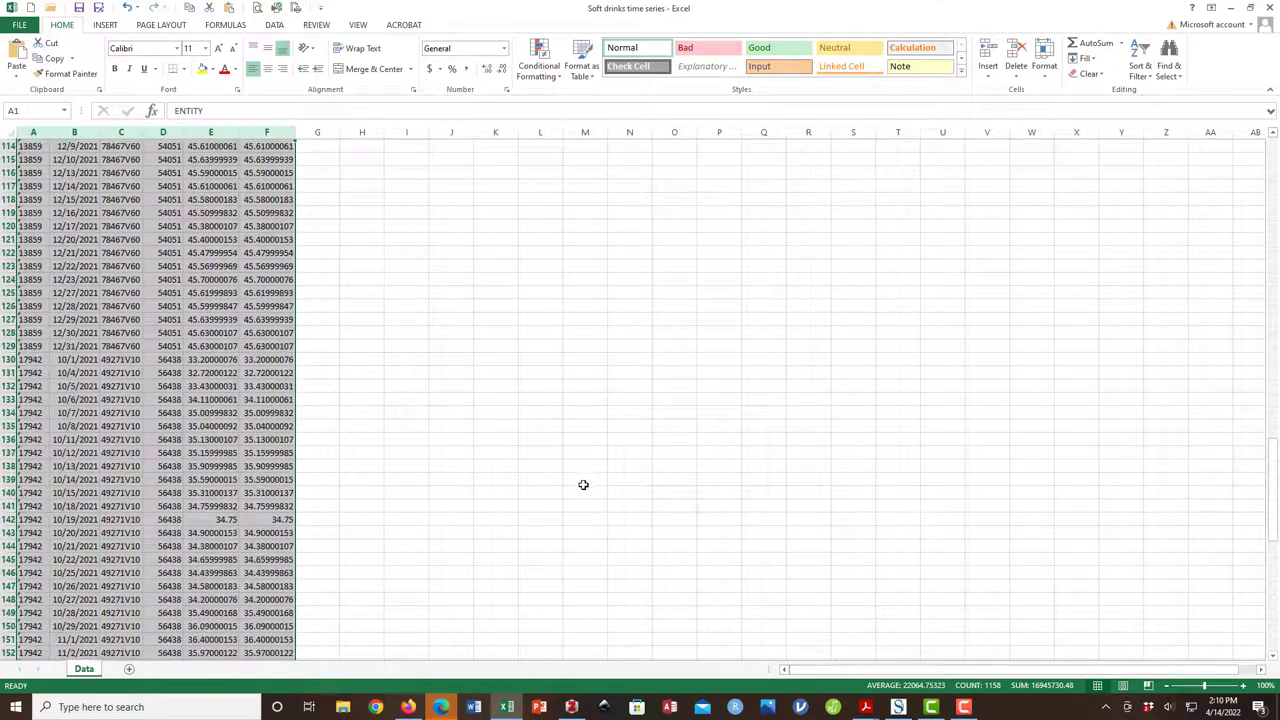
- Return to CRSPSift and exit the program
click(446, 494)
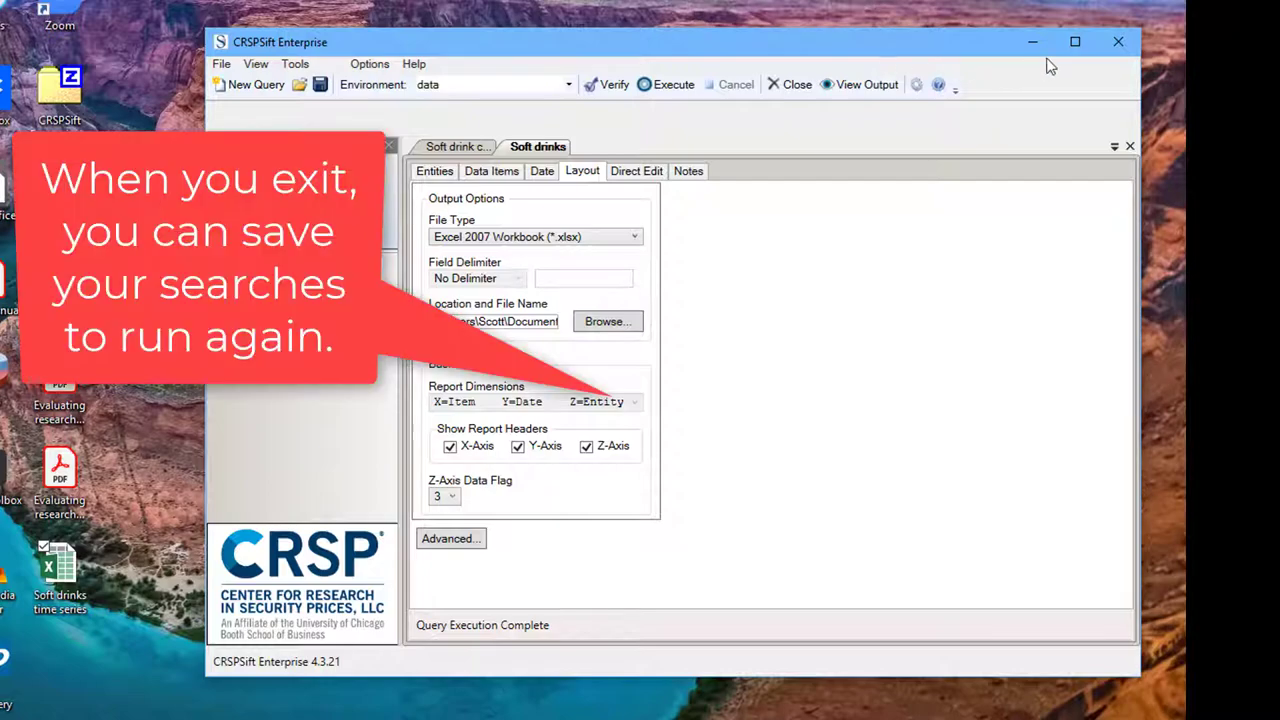
click(1135, 55)
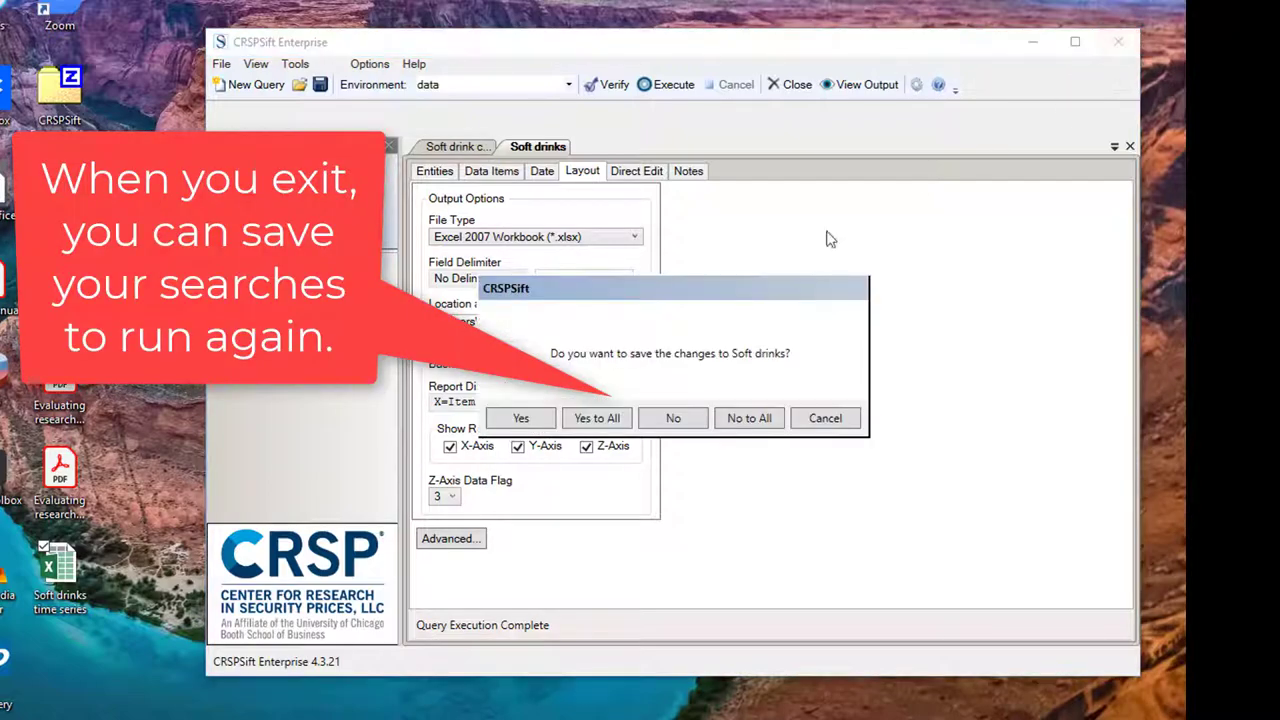